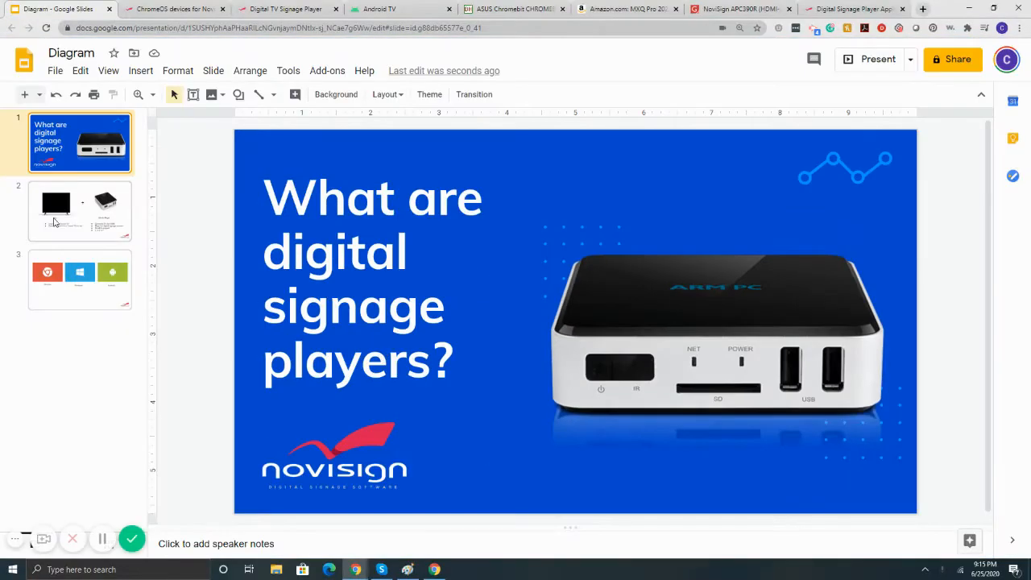
Show the slide pairing a TV image with a media player and their bullet descriptions.
{"action": "left_click", "coordinate": [56, 224]}
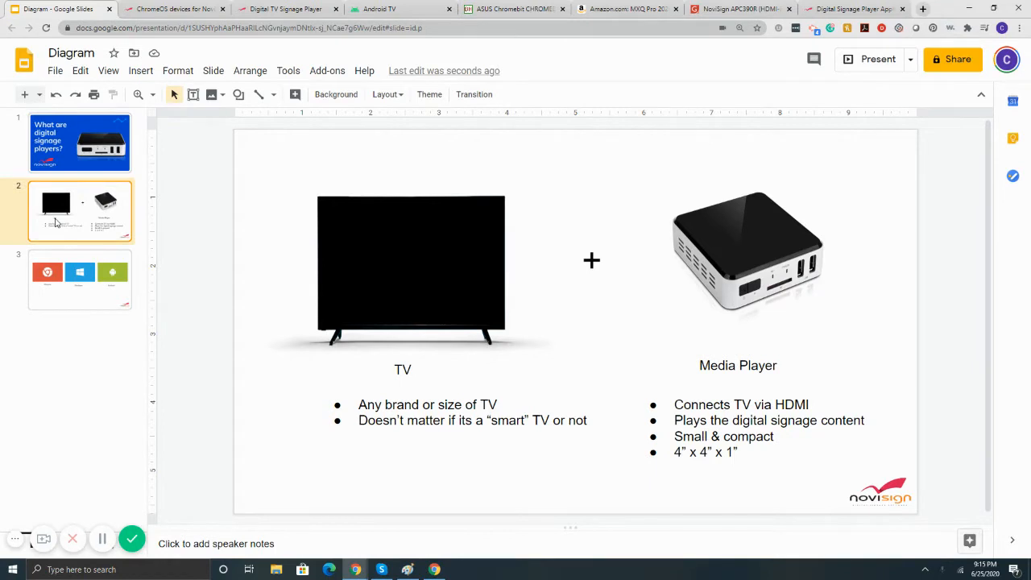
{"action": "left_click", "coordinate": [410, 274]}
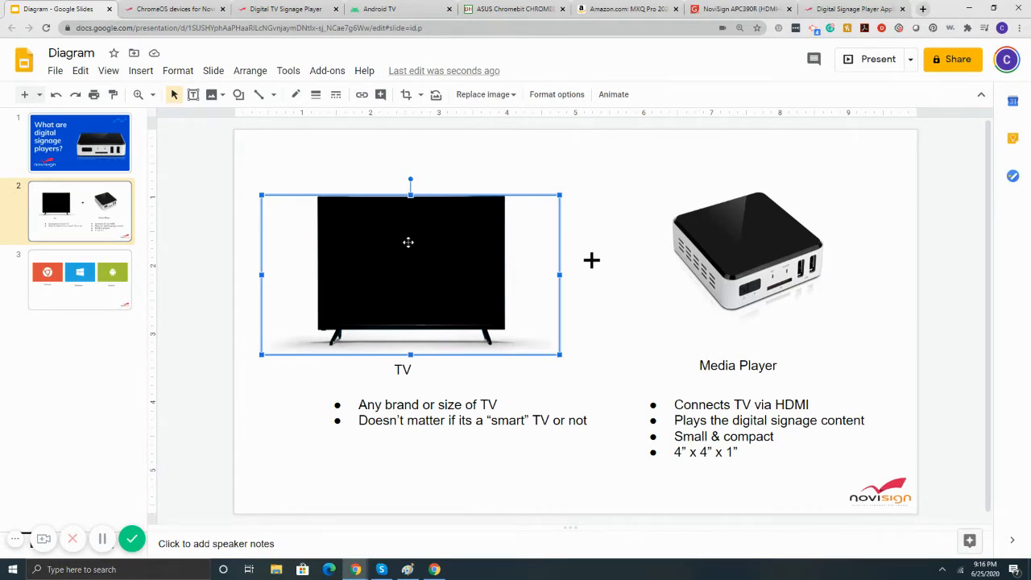
{"action": "left_click", "coordinate": [796, 267]}
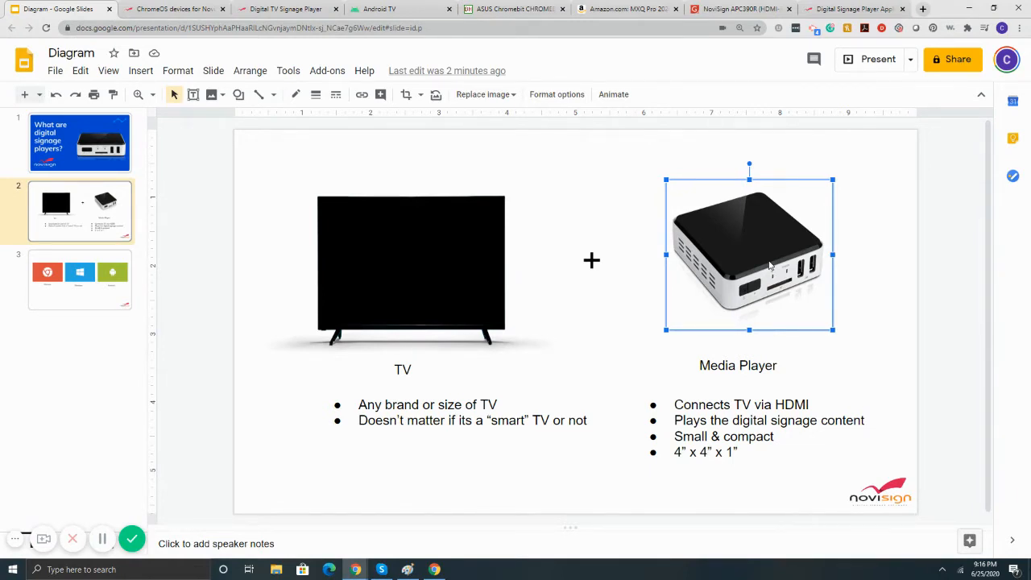
Show slide 3 with the Chrome, Windows and Android player platforms.
{"action": "left_click", "coordinate": [93, 304]}
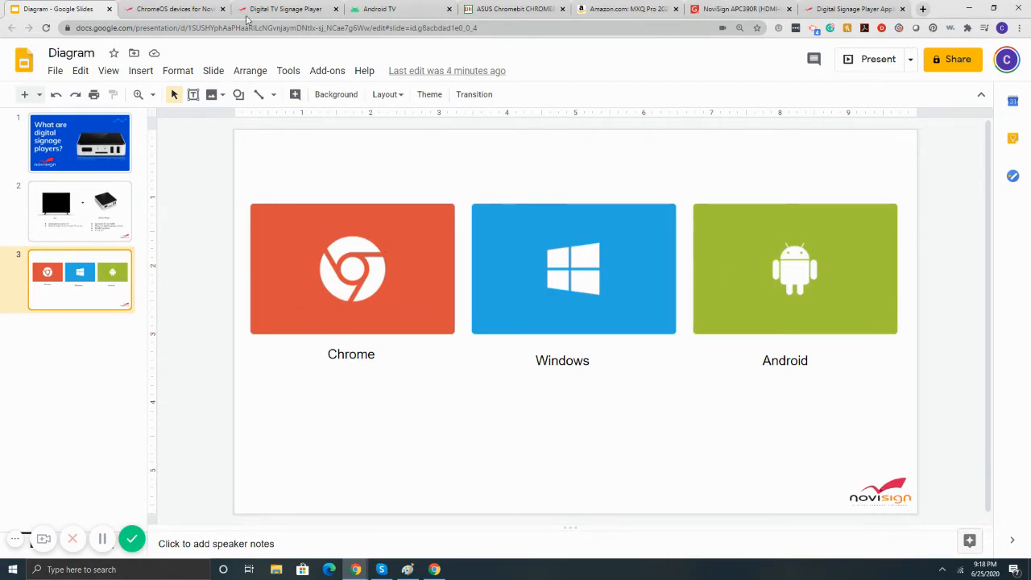
Switch to the 'ChromeOS devices for NoviSign' page and review its device cards.
{"action": "left_click", "coordinate": [173, 9]}
{"action": "scroll", "coordinate": [373, 342], "scroll_direction": "up", "scroll_amount": 5}
{"action": "mouse_move", "coordinate": [433, 314]}
{"action": "scroll", "coordinate": [373, 342], "scroll_direction": "up", "scroll_amount": 3}
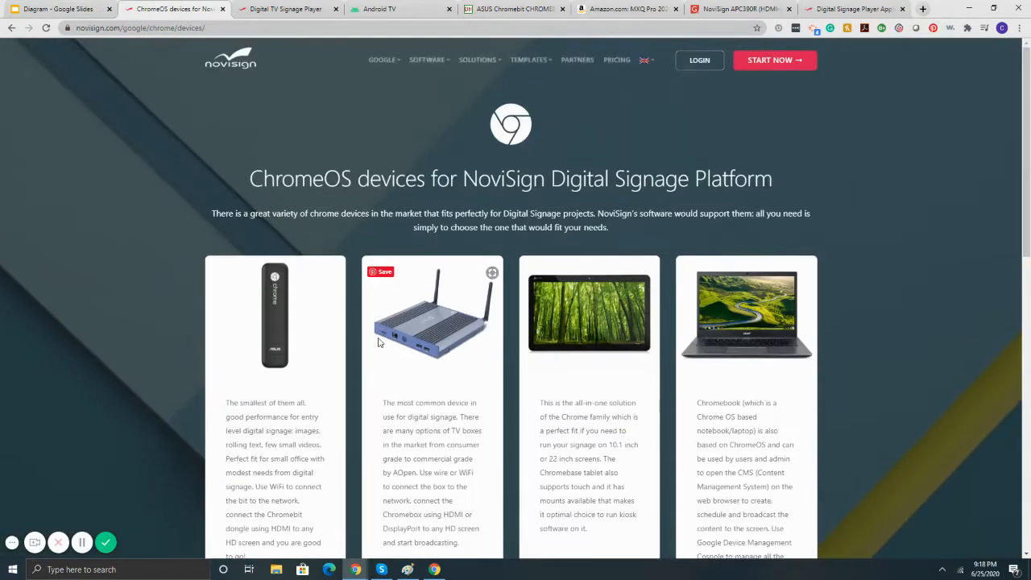
{"action": "scroll", "coordinate": [406, 298], "scroll_direction": "down", "scroll_amount": 1}
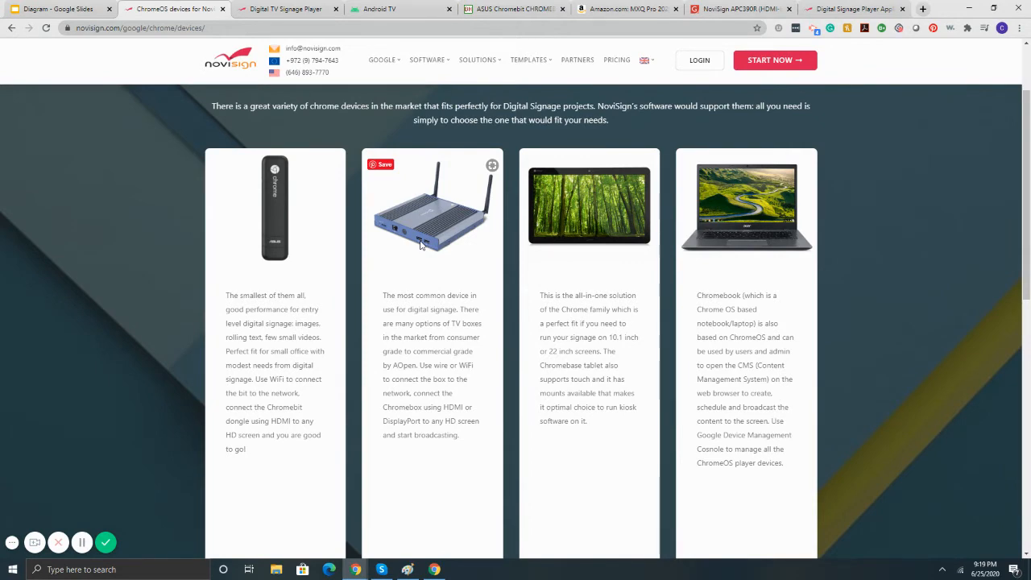
{"action": "scroll", "coordinate": [488, 285], "scroll_direction": "down", "scroll_amount": 1}
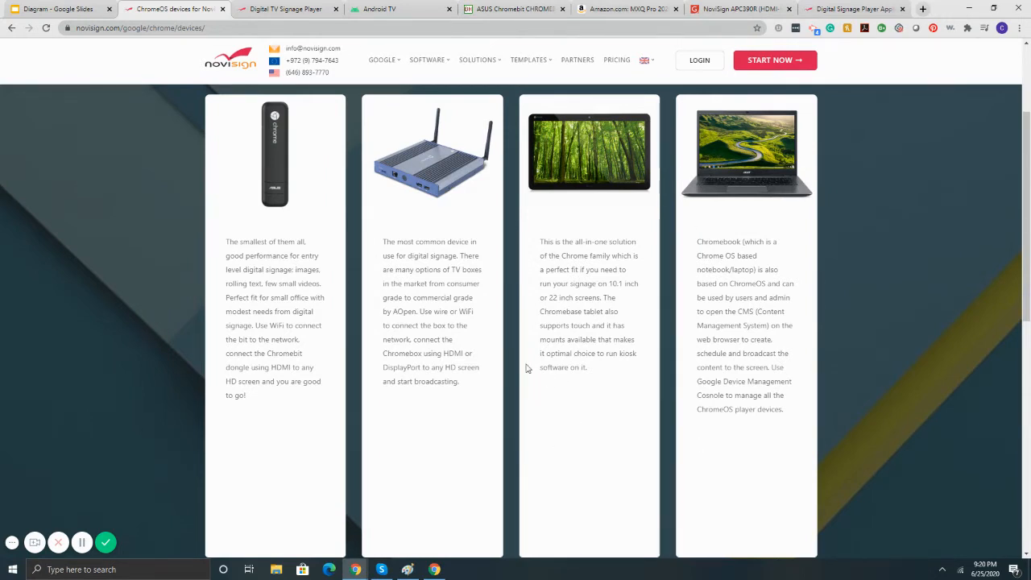
Switch to the Digital TV Signage Player page describing Android TV boxes.
{"action": "left_click", "coordinate": [283, 11]}
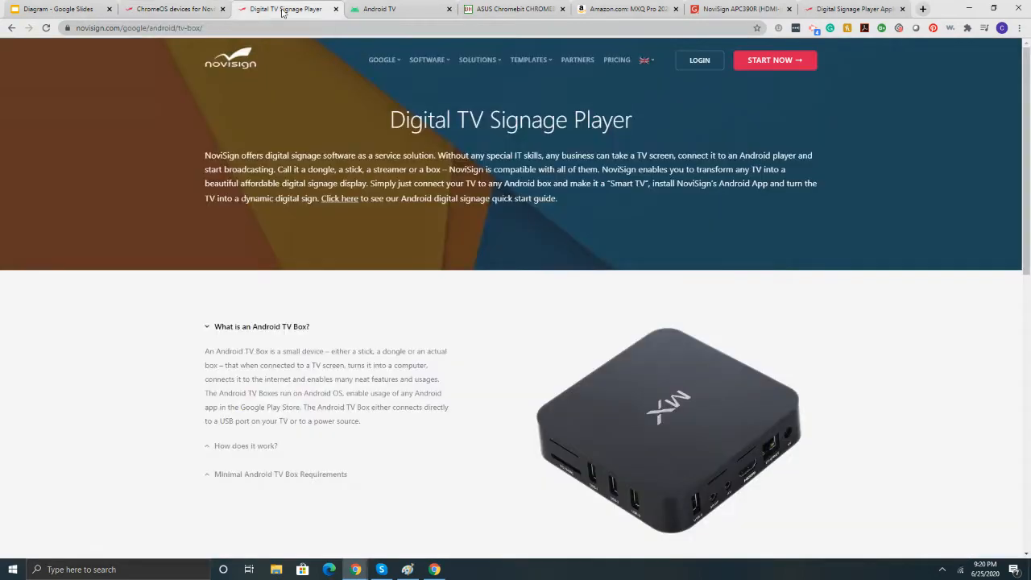
{"action": "scroll", "coordinate": [464, 267], "scroll_direction": "down", "scroll_amount": 1}
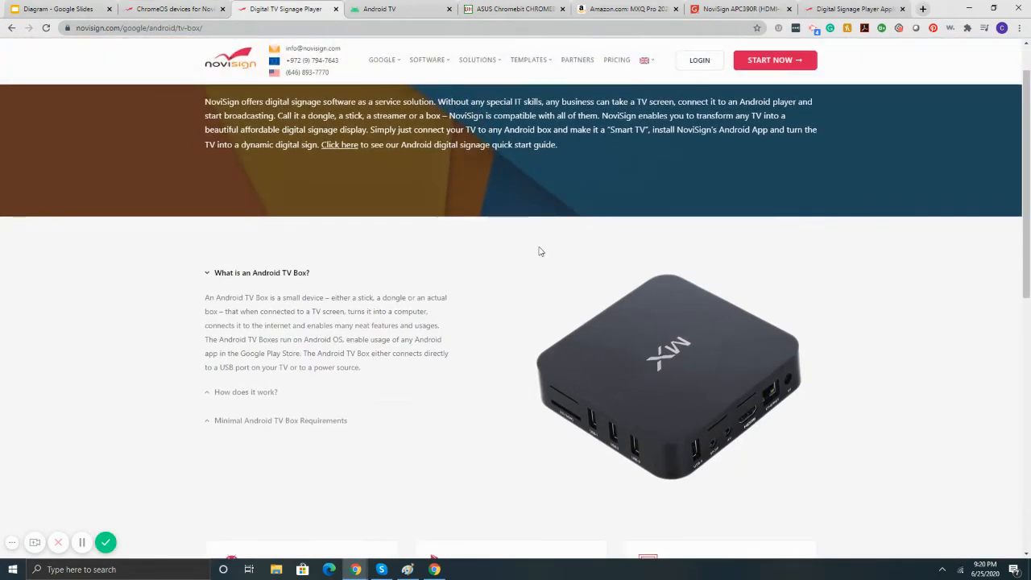
{"action": "scroll", "coordinate": [508, 274], "scroll_direction": "up", "scroll_amount": 1}
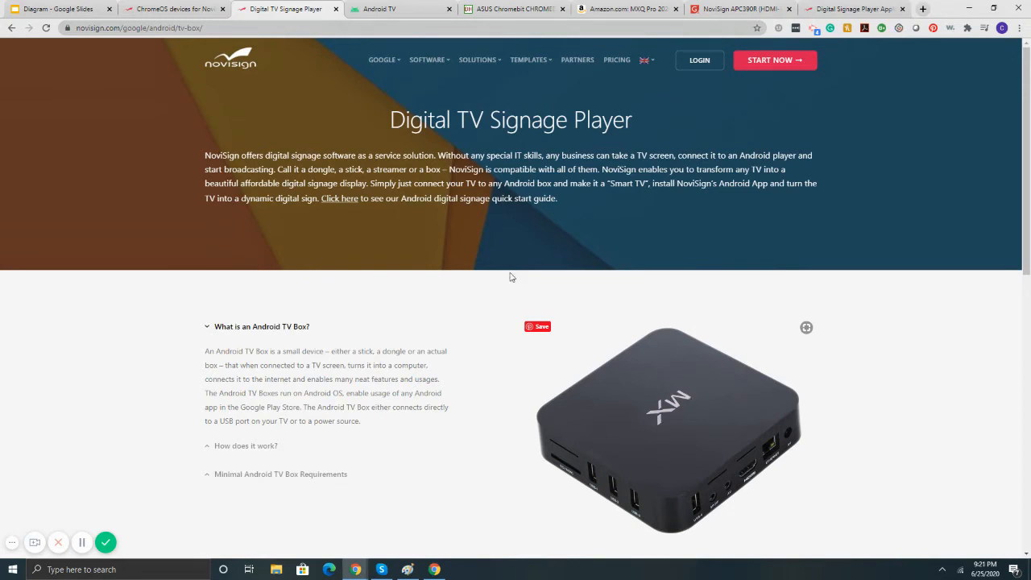
Switch to the android.com/tv page showing the Android TV home screen preview.
{"action": "left_click", "coordinate": [395, 9]}
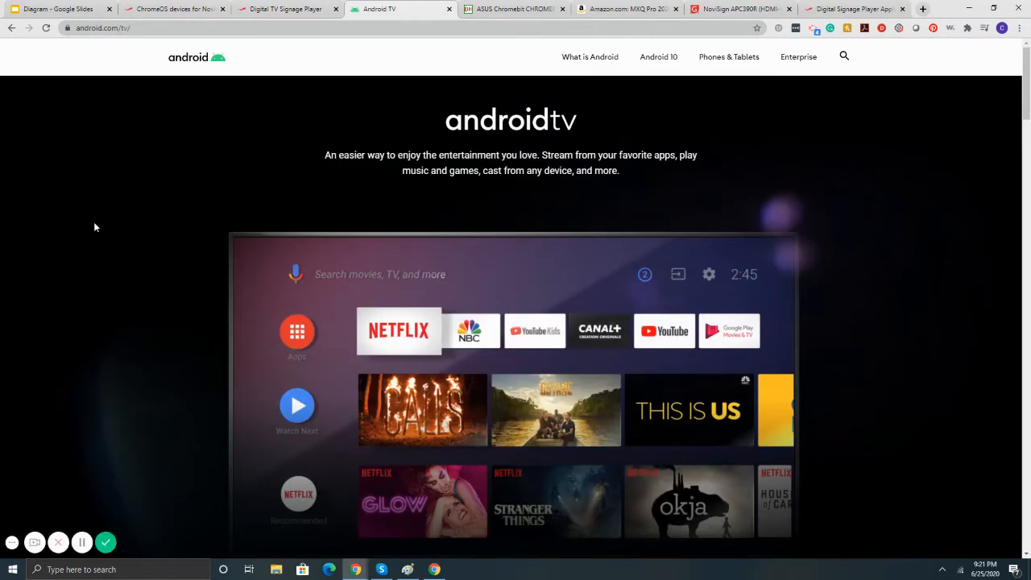
{"action": "scroll", "coordinate": [93, 221], "scroll_direction": "down", "scroll_amount": 1}
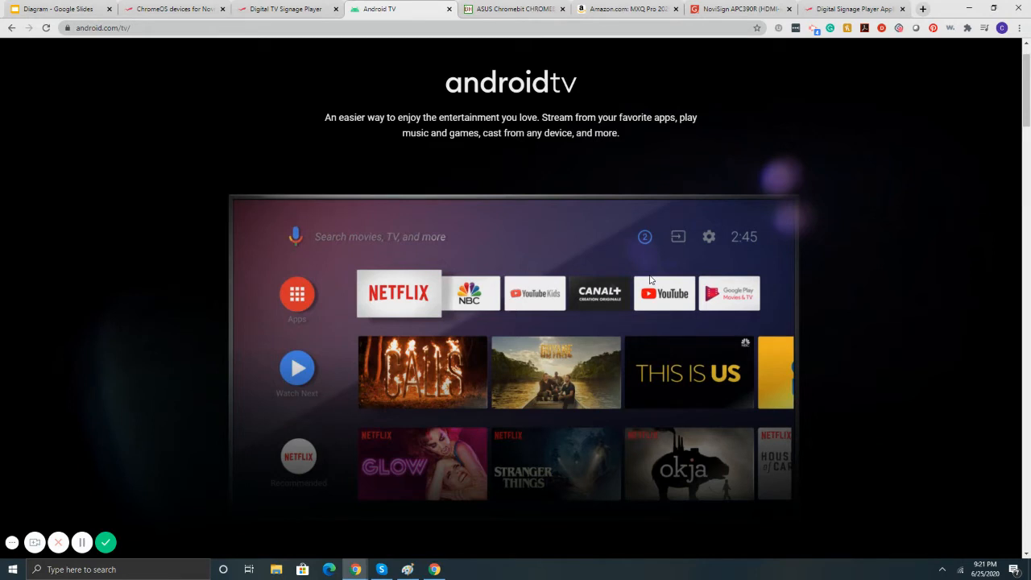
Close the ASUS Chromebit page and show Amazon's MXQ Pro 2020 Android TV box listing.
{"action": "left_click", "coordinate": [561, 9]}
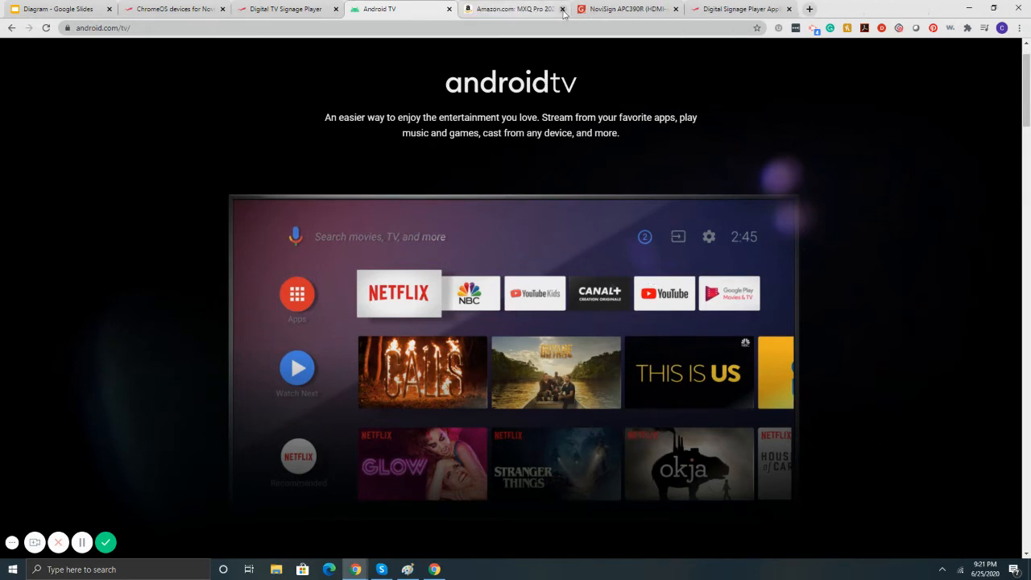
{"action": "left_click", "coordinate": [555, 11]}
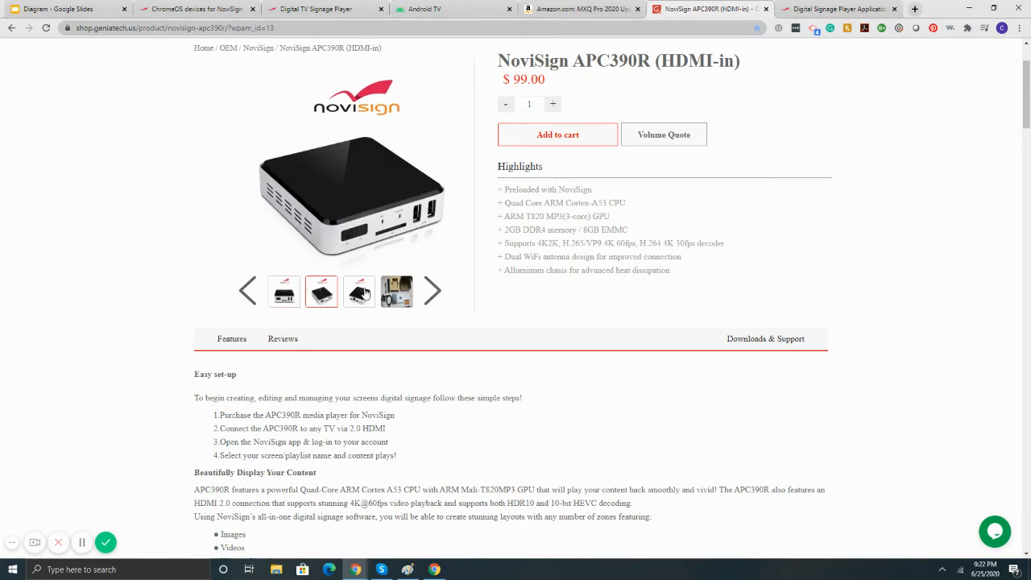
{"action": "mouse_move", "coordinate": [396, 291]}
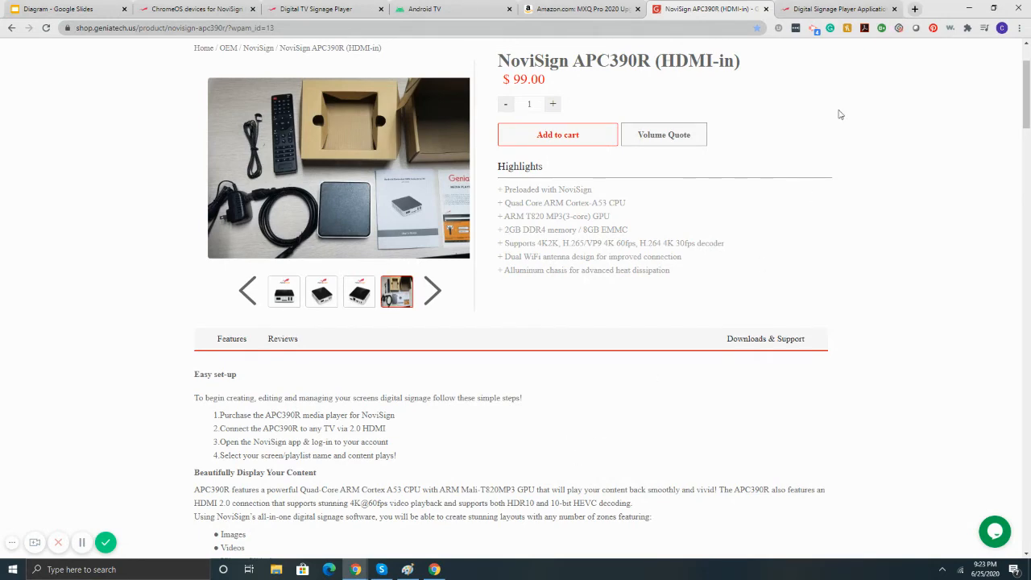
Switch to NoviSign's digital signage player page with ChromeOS, Windows and Android downloads.
{"action": "left_click", "coordinate": [840, 9]}
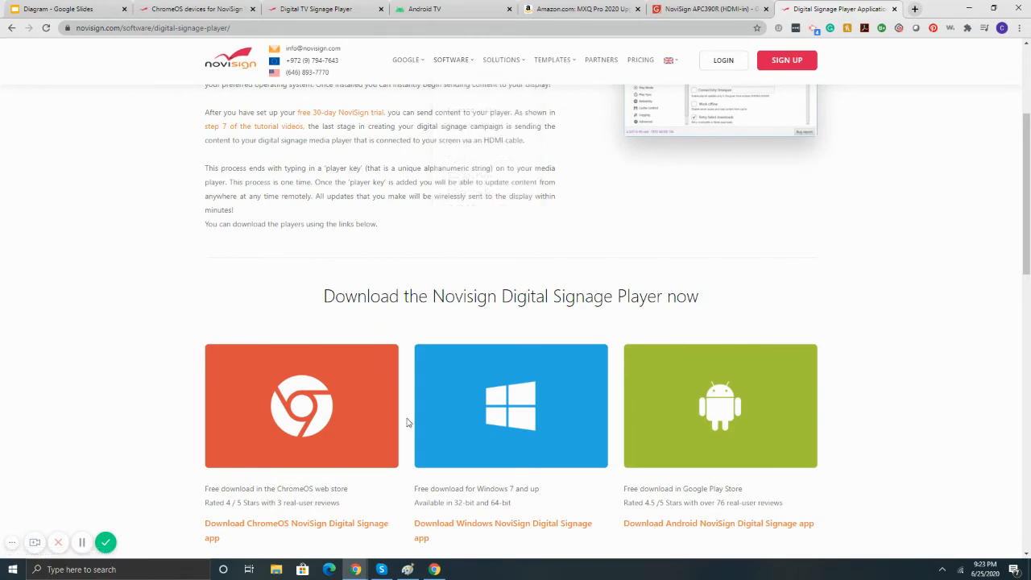
{"action": "scroll", "coordinate": [395, 387], "scroll_direction": "up", "scroll_amount": 3}
{"action": "scroll", "coordinate": [447, 329], "scroll_direction": "down", "scroll_amount": 3}
{"action": "scroll", "coordinate": [347, 377], "scroll_direction": "down", "scroll_amount": 1}
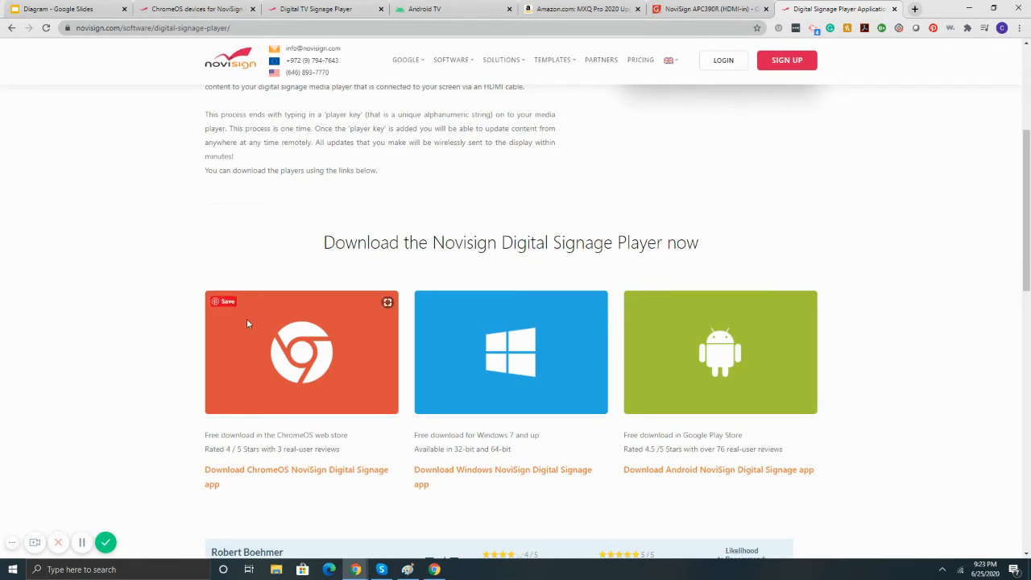
View the Digital Signage Player for Chrome OS store listing, then go back to NoviSign's download page.
{"action": "left_click", "coordinate": [274, 477]}
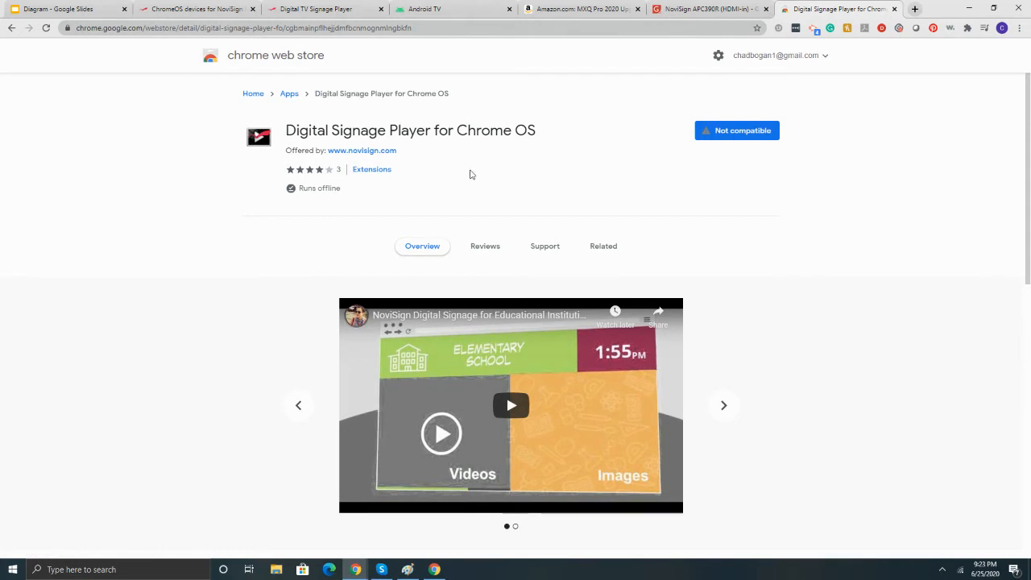
{"action": "scroll", "coordinate": [473, 173], "scroll_direction": "down", "scroll_amount": 1}
{"action": "scroll", "coordinate": [473, 173], "scroll_direction": "up", "scroll_amount": 1}
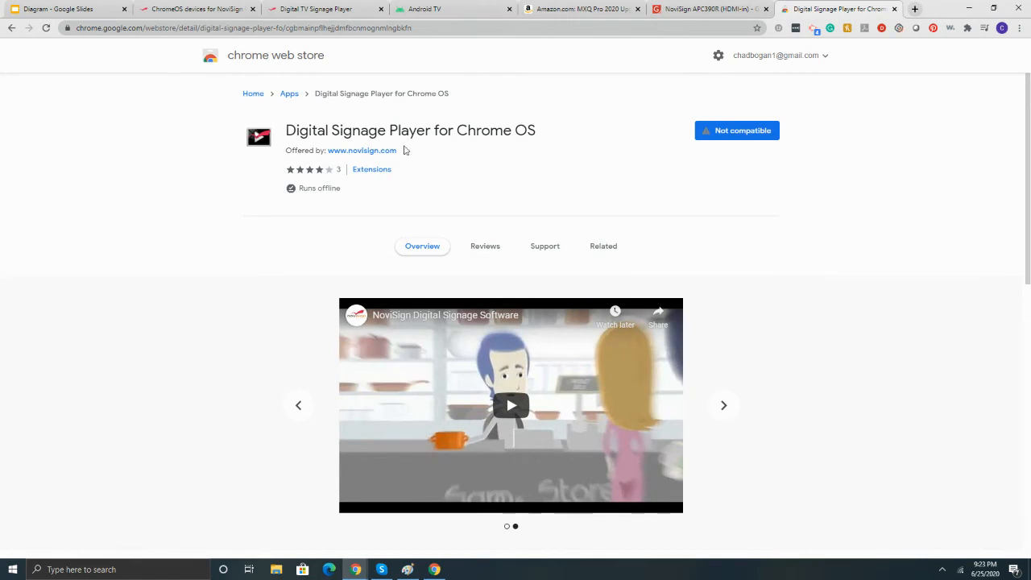
{"action": "scroll", "coordinate": [341, 143], "scroll_direction": "down", "scroll_amount": 1}
{"action": "scroll", "coordinate": [338, 145], "scroll_direction": "up", "scroll_amount": 1}
{"action": "scroll", "coordinate": [515, 150], "scroll_direction": "down", "scroll_amount": 2}
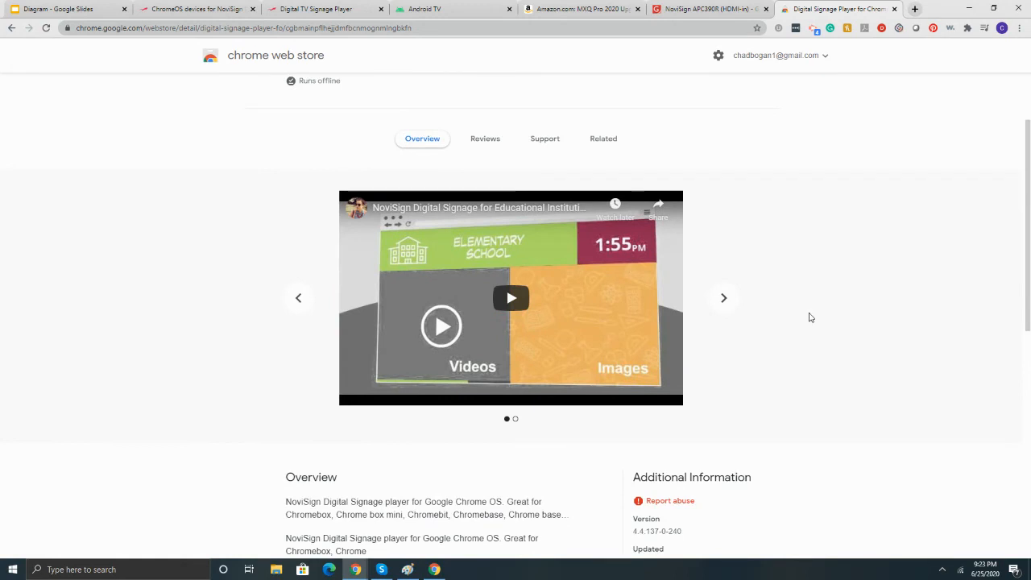
{"action": "scroll", "coordinate": [810, 316], "scroll_direction": "up", "scroll_amount": 2}
{"action": "left_click", "coordinate": [10, 30]}
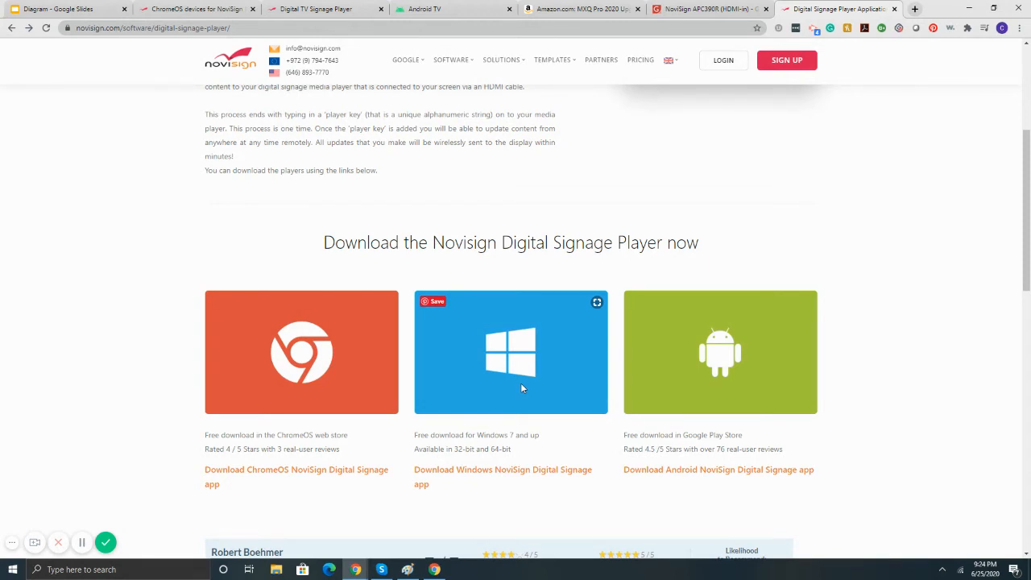
Follow the Windows download link to the Digital Signage Apps for Windows page.
{"action": "left_click", "coordinate": [460, 472]}
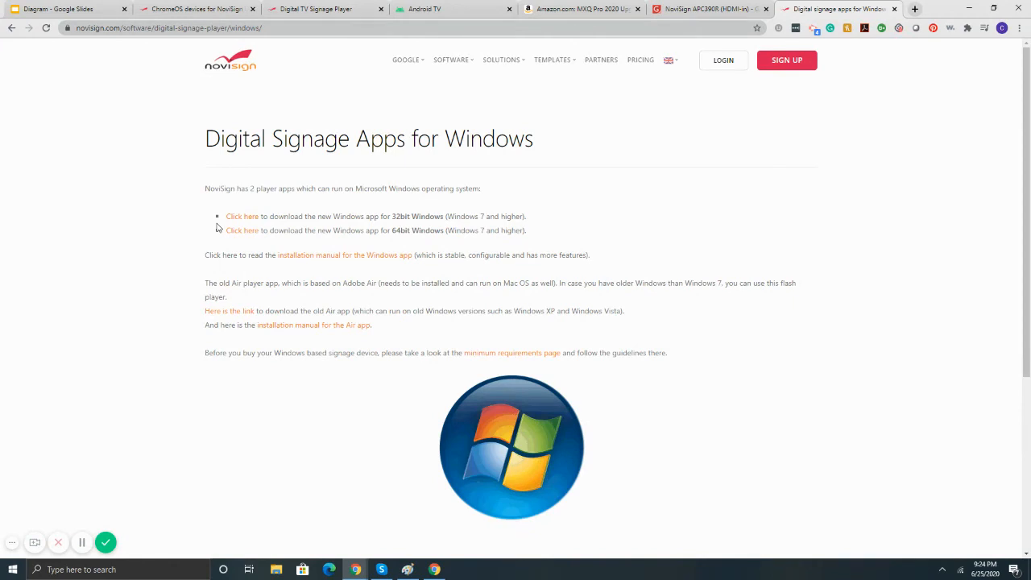
View the NoviSign Digital Signage Google Play listing, then return to NoviSign's download page.
{"action": "left_click", "coordinate": [12, 28]}
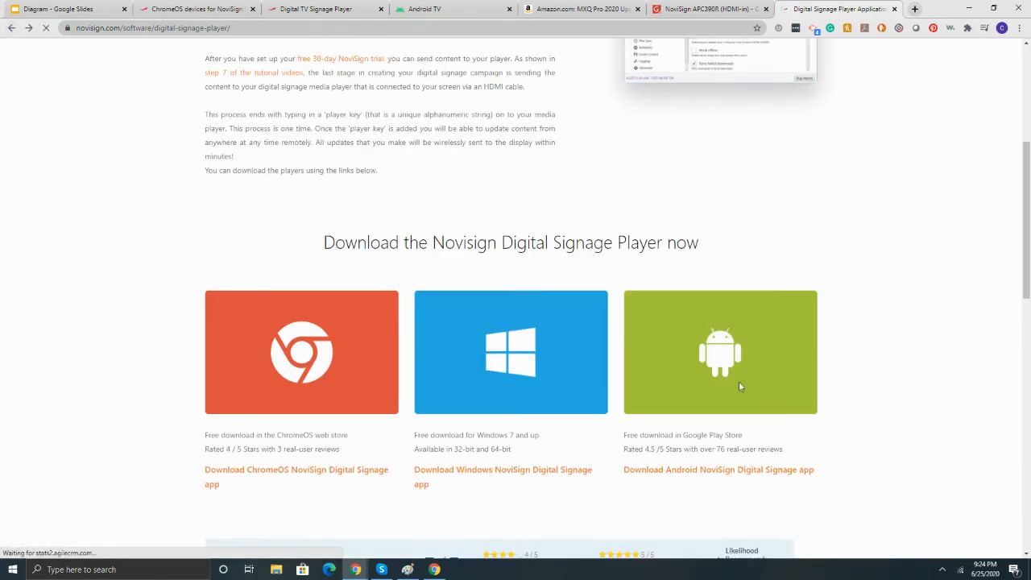
{"action": "scroll", "coordinate": [749, 374], "scroll_direction": "down", "scroll_amount": 1}
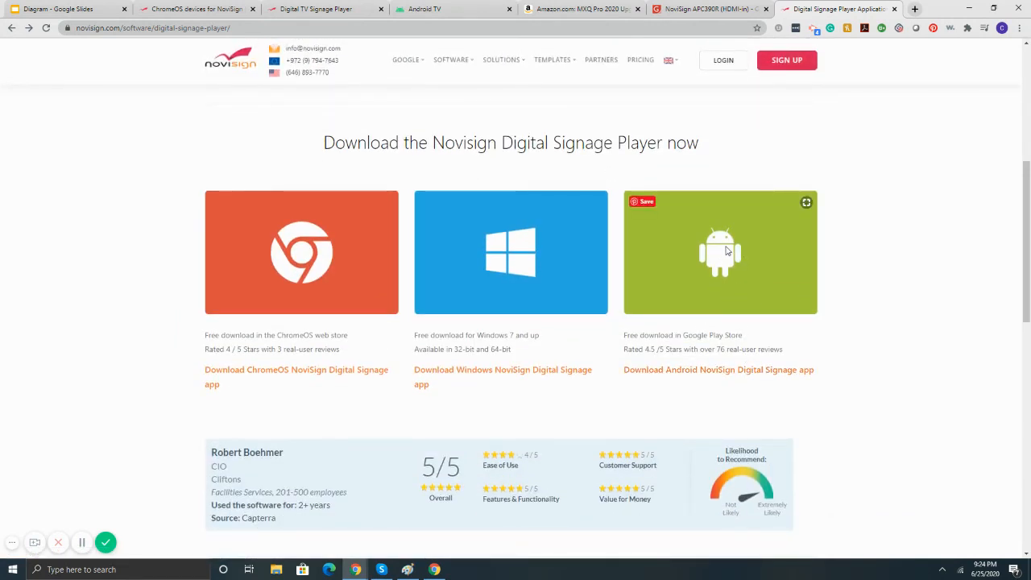
{"action": "left_click", "coordinate": [732, 372]}
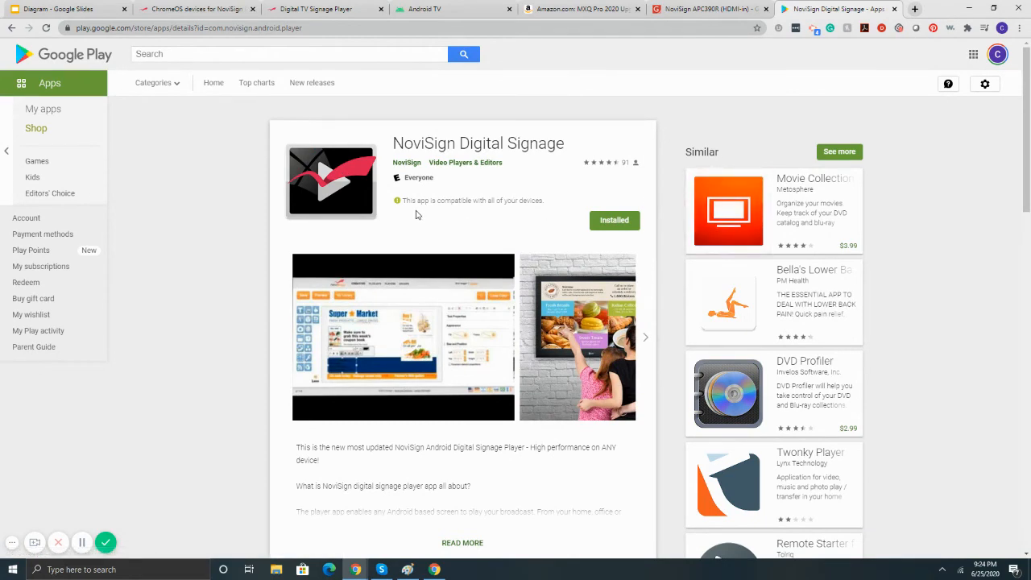
{"action": "scroll", "coordinate": [416, 214], "scroll_direction": "down", "scroll_amount": 1}
{"action": "left_click", "coordinate": [12, 28]}
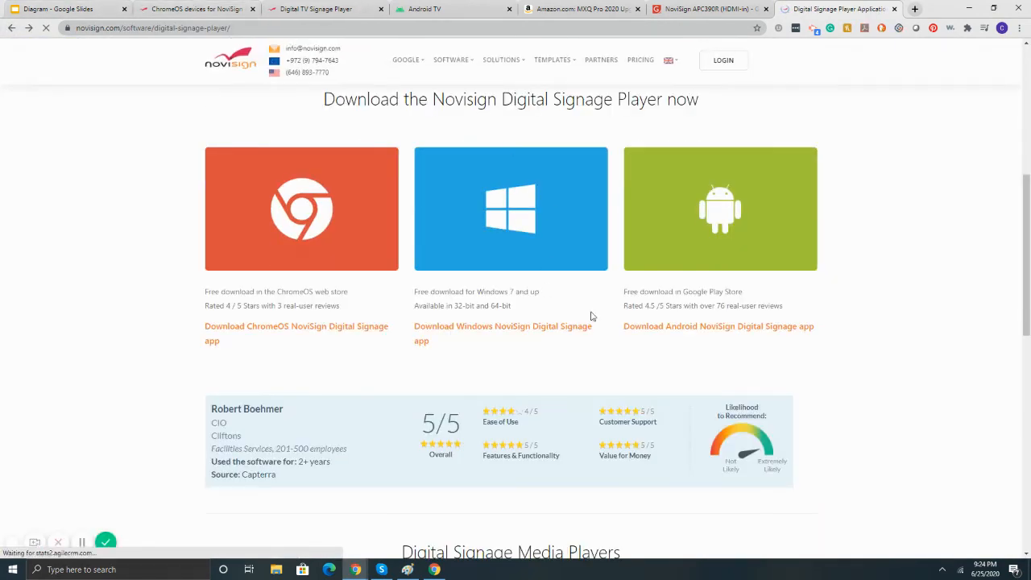
{"action": "scroll", "coordinate": [603, 413], "scroll_direction": "down", "scroll_amount": 2}
{"action": "scroll", "coordinate": [574, 435], "scroll_direction": "down", "scroll_amount": 6}
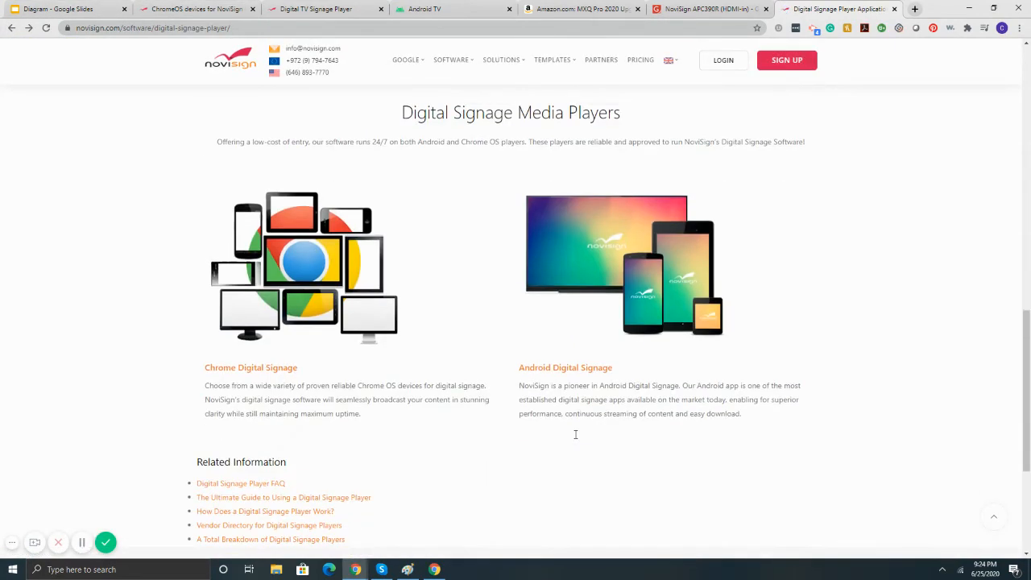
{"action": "scroll", "coordinate": [575, 435], "scroll_direction": "up", "scroll_amount": 2}
{"action": "scroll", "coordinate": [576, 438], "scroll_direction": "up", "scroll_amount": 5}
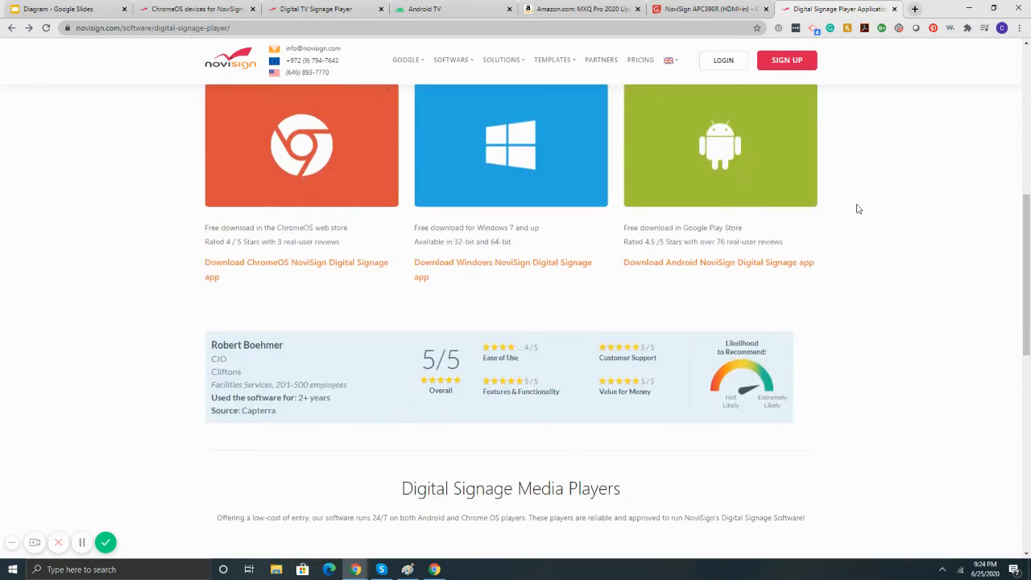
{"action": "scroll", "coordinate": [853, 213], "scroll_direction": "up", "scroll_amount": 1}
{"action": "scroll", "coordinate": [886, 260], "scroll_direction": "up", "scroll_amount": 1}
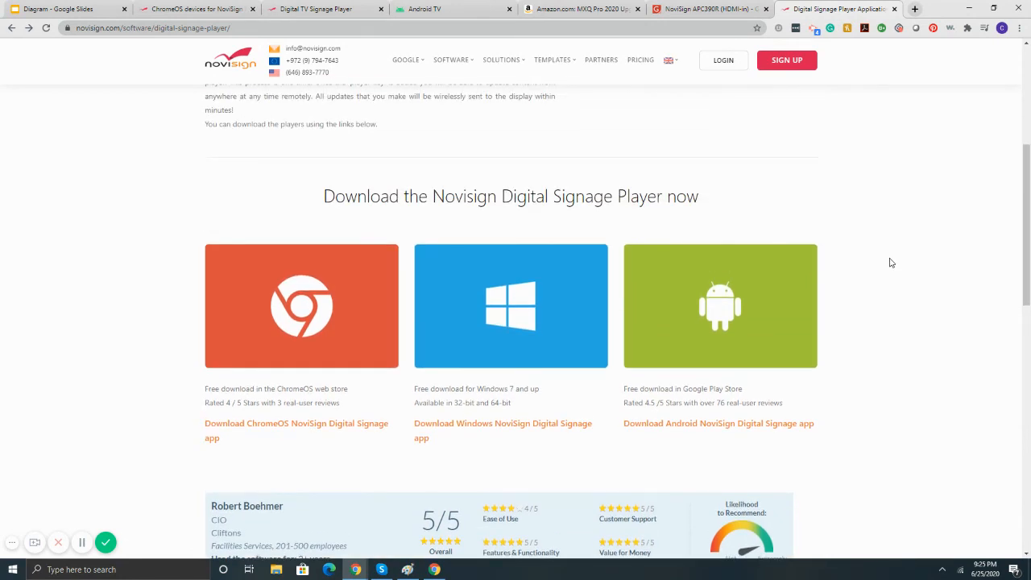
{"action": "scroll", "coordinate": [889, 260], "scroll_direction": "down", "scroll_amount": 1}
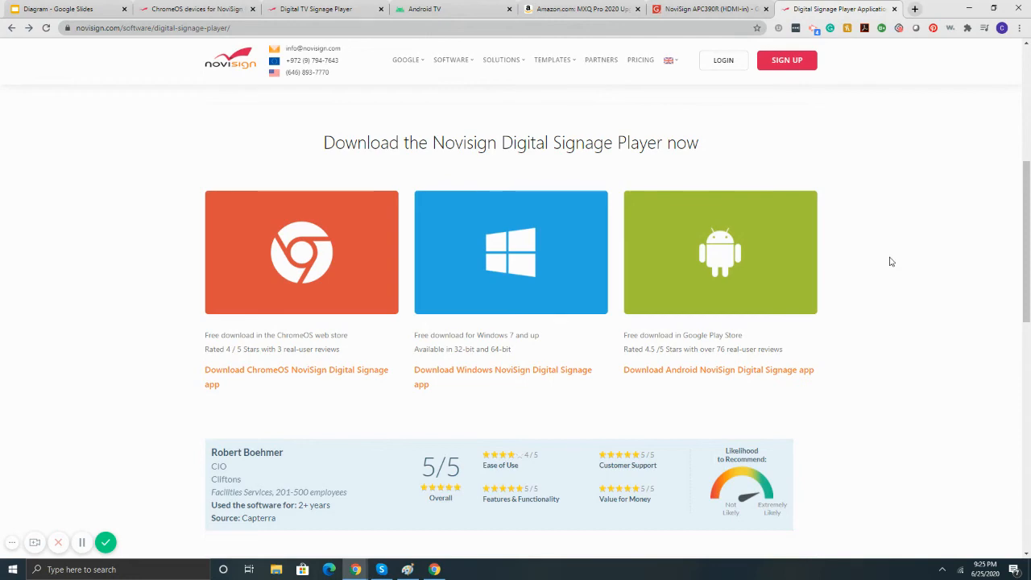
{"action": "scroll", "coordinate": [889, 261], "scroll_direction": "down", "scroll_amount": 1}
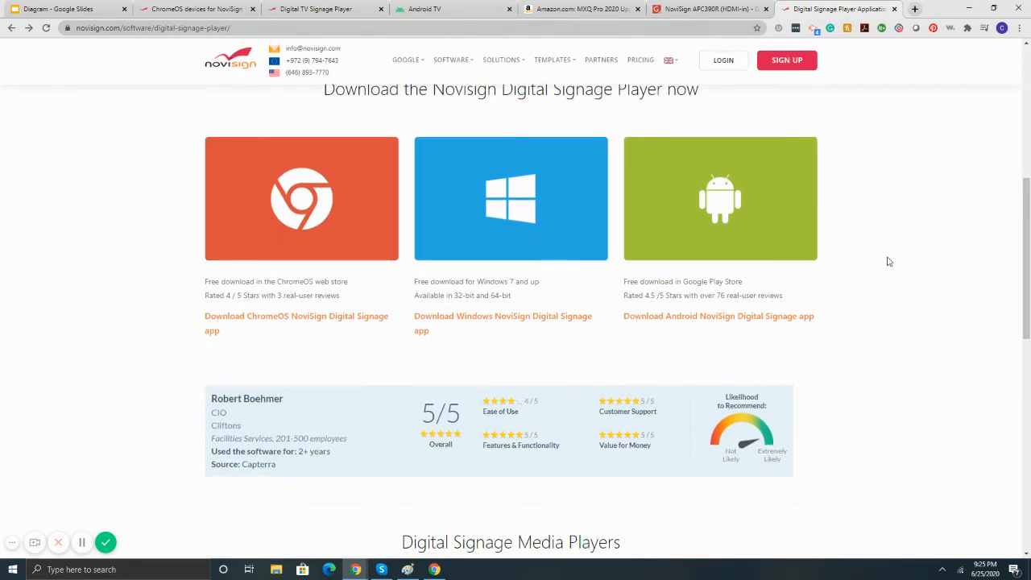
{"action": "scroll", "coordinate": [888, 261], "scroll_direction": "down", "scroll_amount": 3}
{"action": "scroll", "coordinate": [888, 261], "scroll_direction": "down", "scroll_amount": 2}
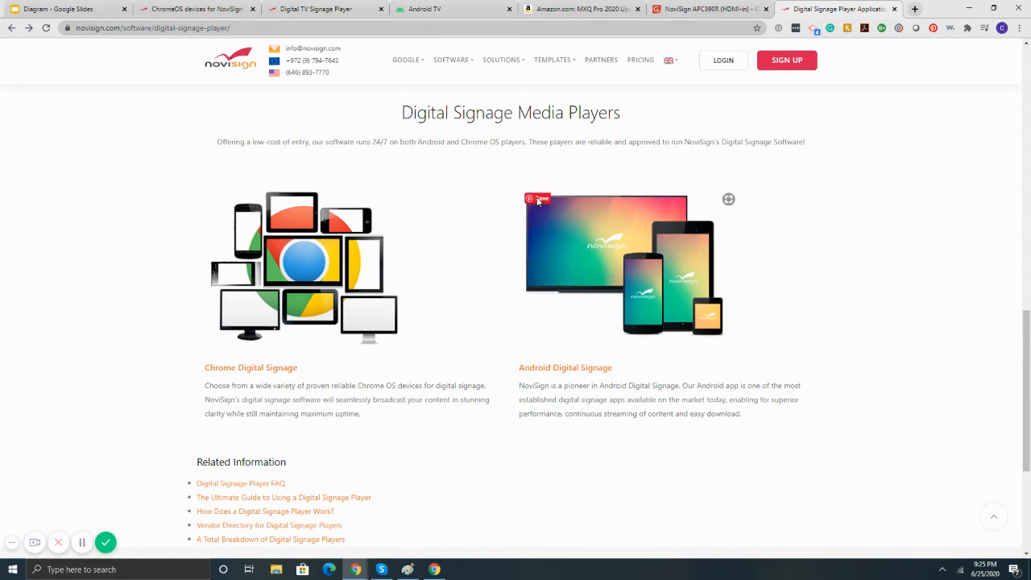
{"action": "mouse_move", "coordinate": [620, 266]}
{"action": "scroll", "coordinate": [447, 288], "scroll_direction": "down", "scroll_amount": 1}
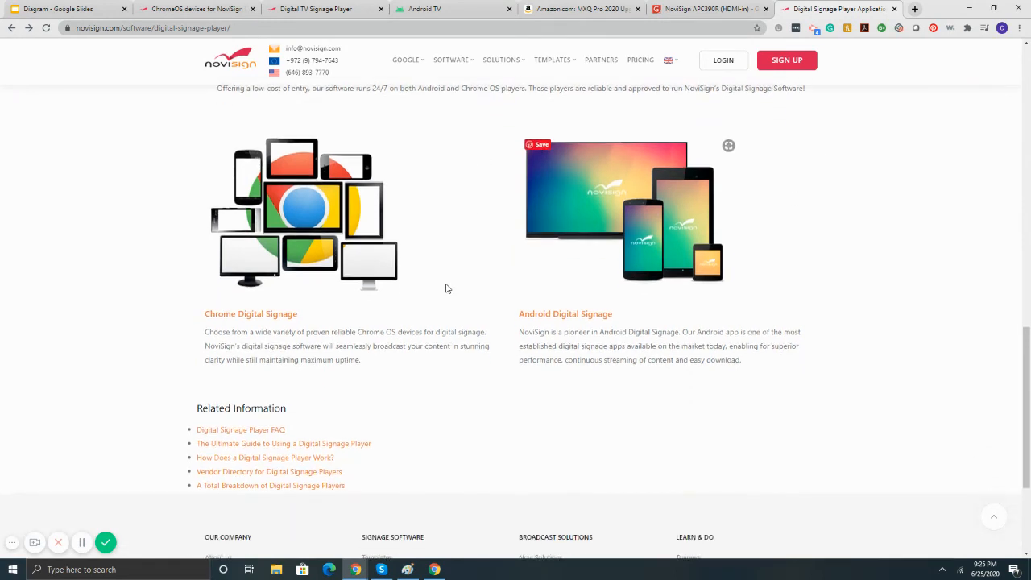
{"action": "scroll", "coordinate": [447, 288], "scroll_direction": "down", "scroll_amount": 1}
{"action": "scroll", "coordinate": [447, 289], "scroll_direction": "down", "scroll_amount": 1}
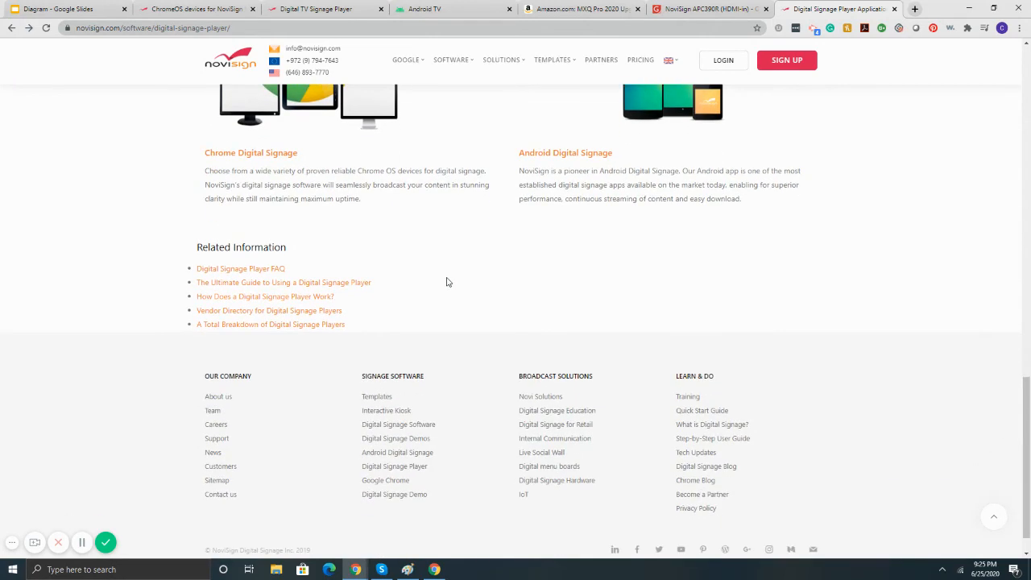
Go to NoviSign's Digital Signage Hardware page and then its Digital Signage Players page.
{"action": "left_click", "coordinate": [564, 482]}
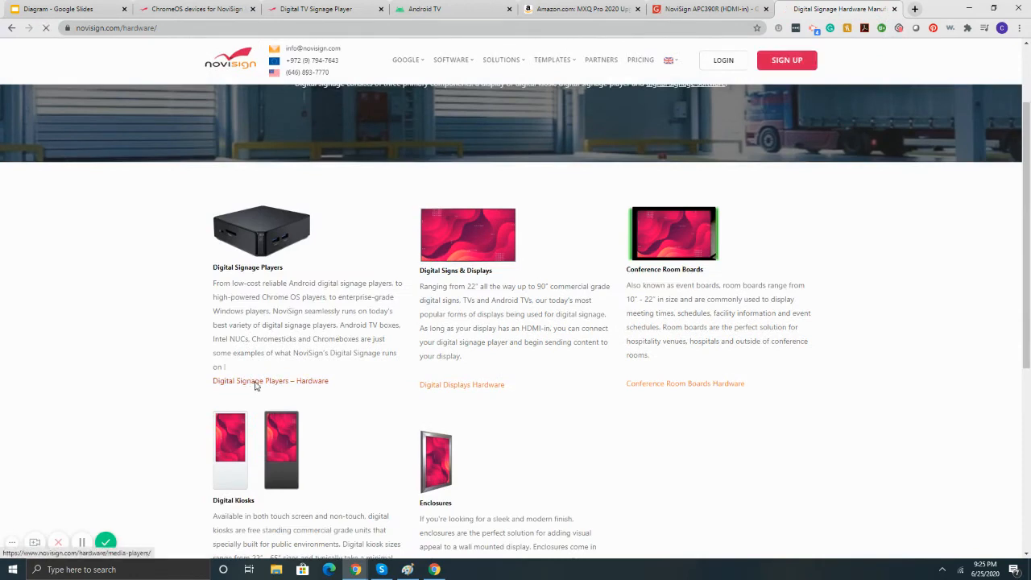
{"action": "left_click", "coordinate": [254, 384]}
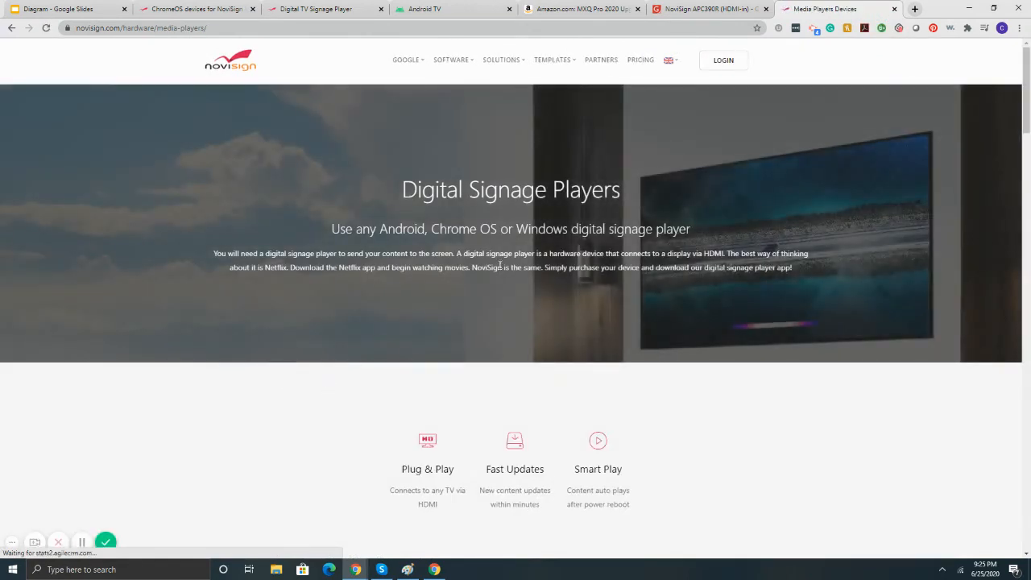
{"action": "scroll", "coordinate": [519, 278], "scroll_direction": "down", "scroll_amount": 3}
{"action": "scroll", "coordinate": [357, 271], "scroll_direction": "down", "scroll_amount": 3}
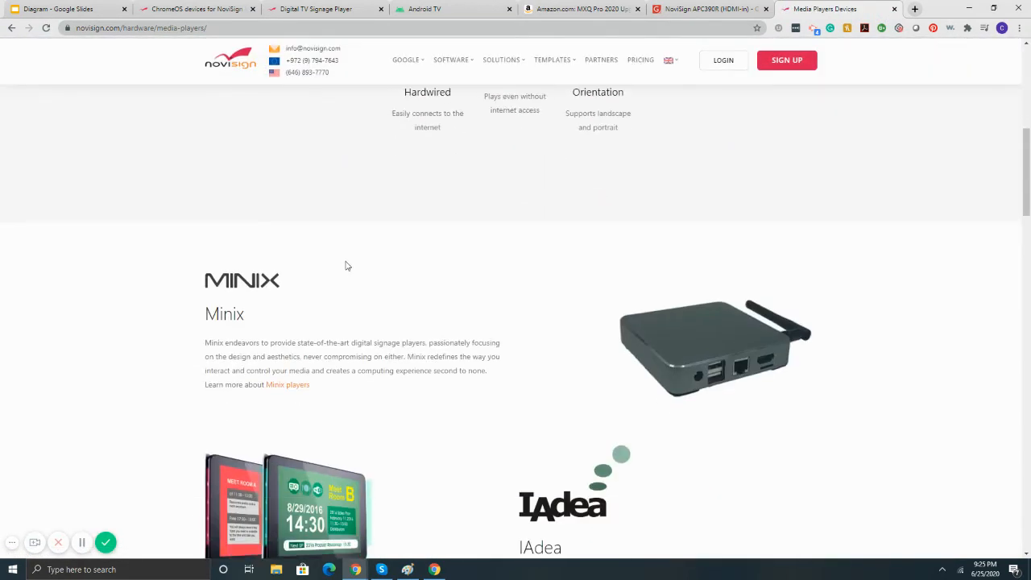
{"action": "scroll", "coordinate": [633, 270], "scroll_direction": "down", "scroll_amount": 4}
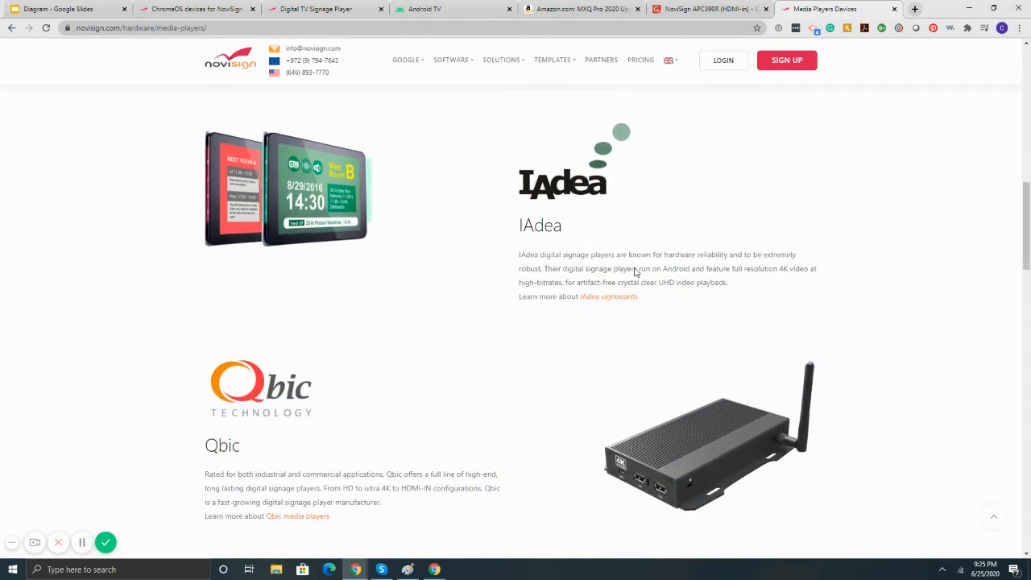
{"action": "scroll", "coordinate": [634, 272], "scroll_direction": "down", "scroll_amount": 3}
{"action": "scroll", "coordinate": [633, 271], "scroll_direction": "up", "scroll_amount": 3}
{"action": "scroll", "coordinate": [635, 267], "scroll_direction": "up", "scroll_amount": 4}
{"action": "scroll", "coordinate": [642, 256], "scroll_direction": "up", "scroll_amount": 5}
{"action": "scroll", "coordinate": [643, 256], "scroll_direction": "up", "scroll_amount": 1}
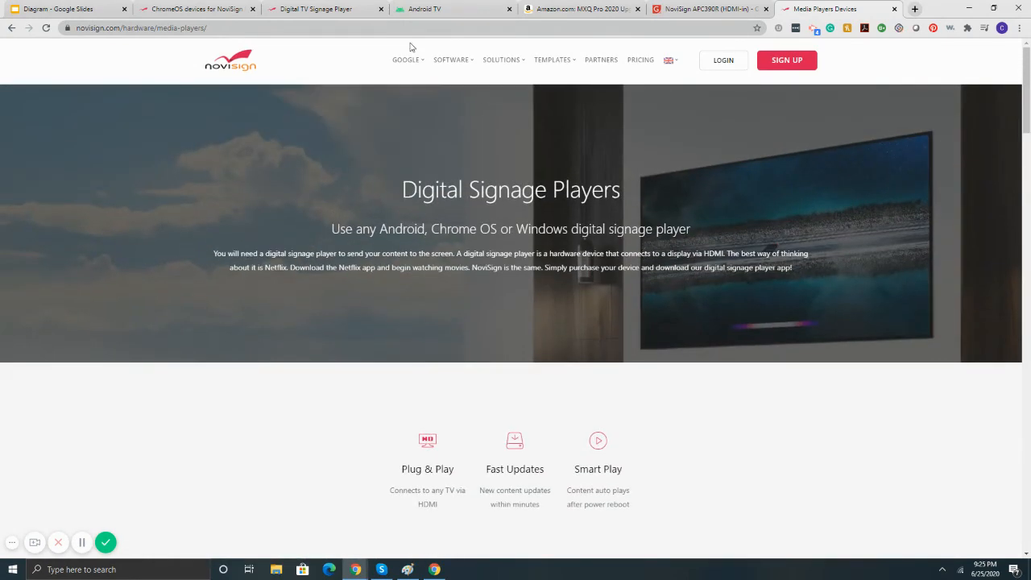
{"action": "mouse_move", "coordinate": [408, 60]}
{"action": "left_click_drag", "start_coordinate": [1026, 116], "coordinate": [1027, 499]}
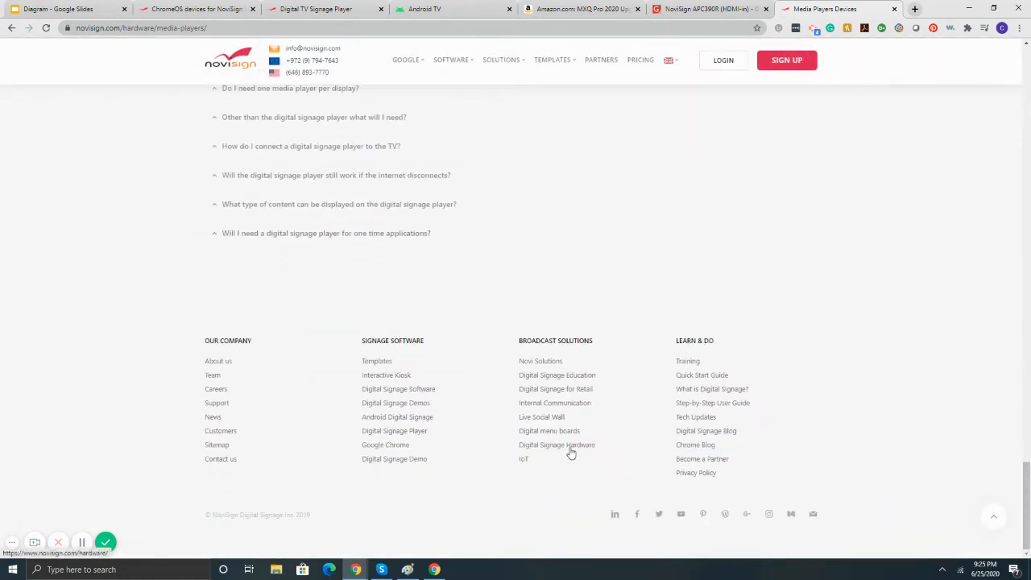
{"action": "left_click", "coordinate": [570, 448]}
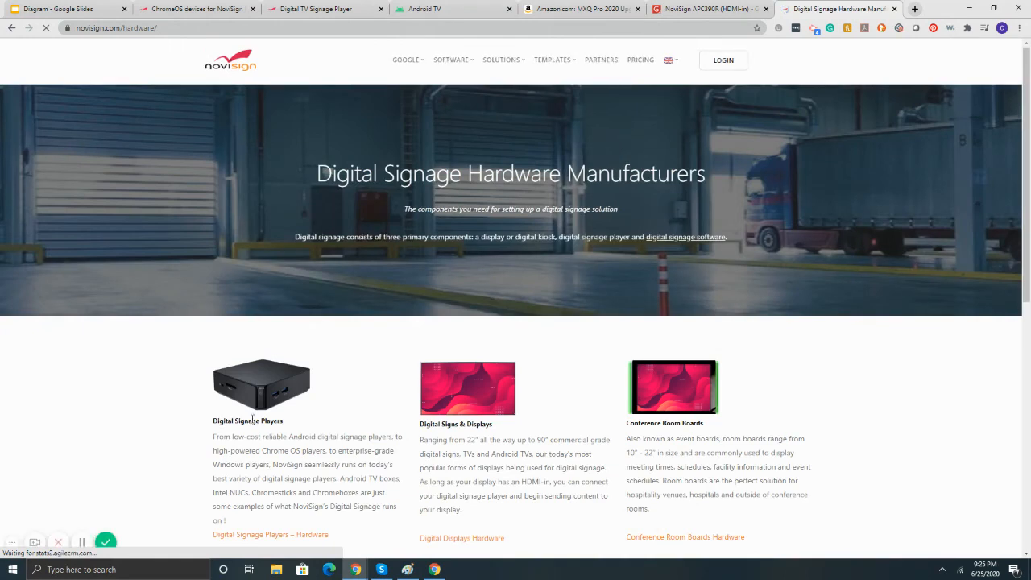
{"action": "scroll", "coordinate": [252, 415], "scroll_direction": "down", "scroll_amount": 1}
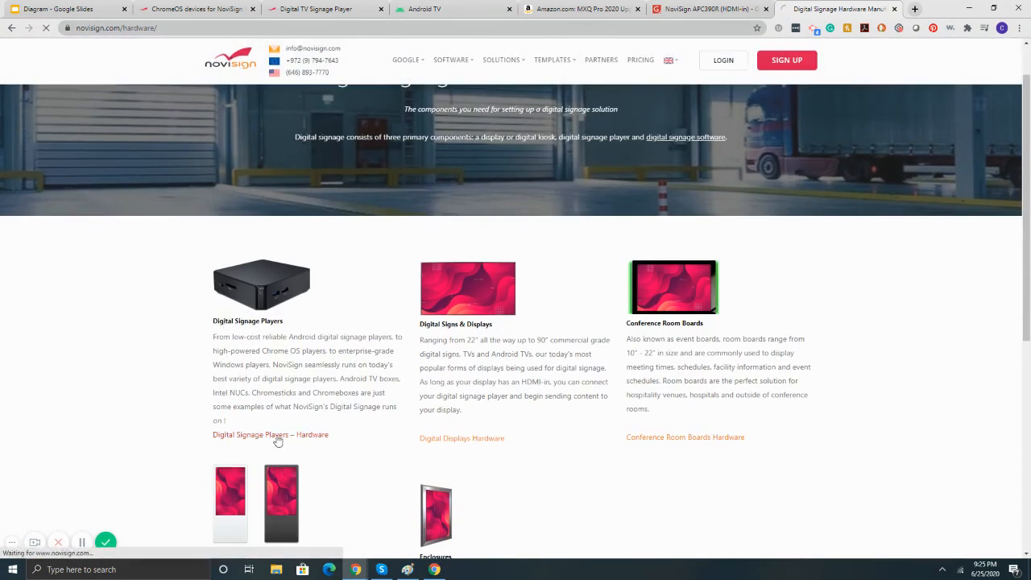
{"action": "scroll", "coordinate": [481, 357], "scroll_direction": "down", "scroll_amount": 3}
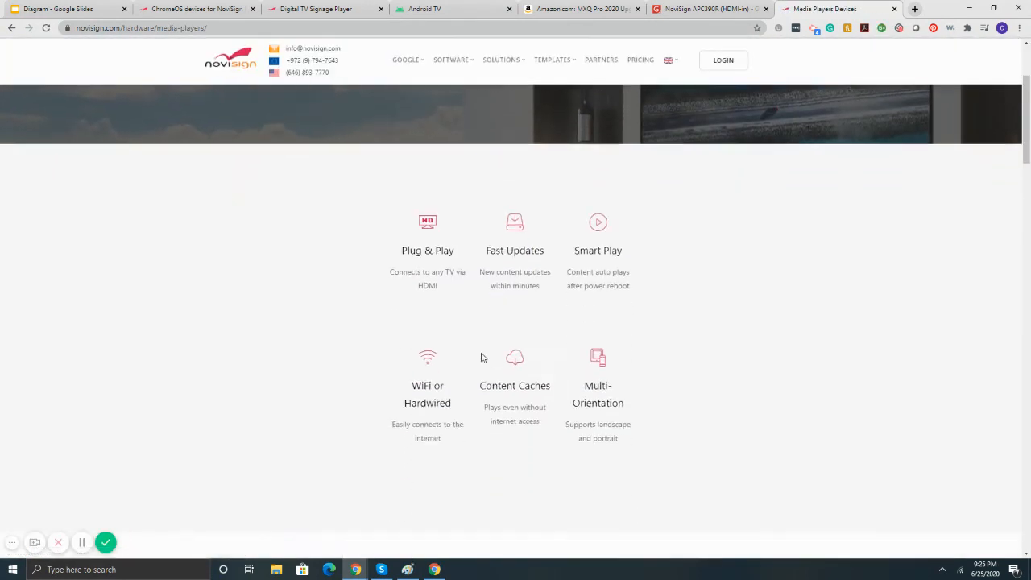
{"action": "scroll", "coordinate": [481, 356], "scroll_direction": "down", "scroll_amount": 3}
{"action": "scroll", "coordinate": [692, 287], "scroll_direction": "down", "scroll_amount": 2}
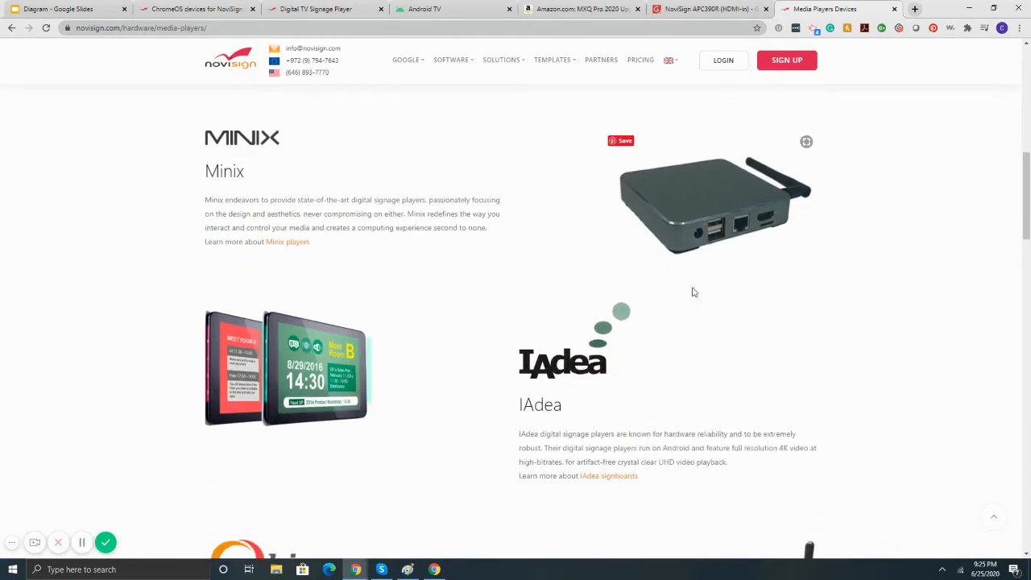
{"action": "scroll", "coordinate": [695, 292], "scroll_direction": "down", "scroll_amount": 3}
{"action": "scroll", "coordinate": [692, 303], "scroll_direction": "down", "scroll_amount": 1}
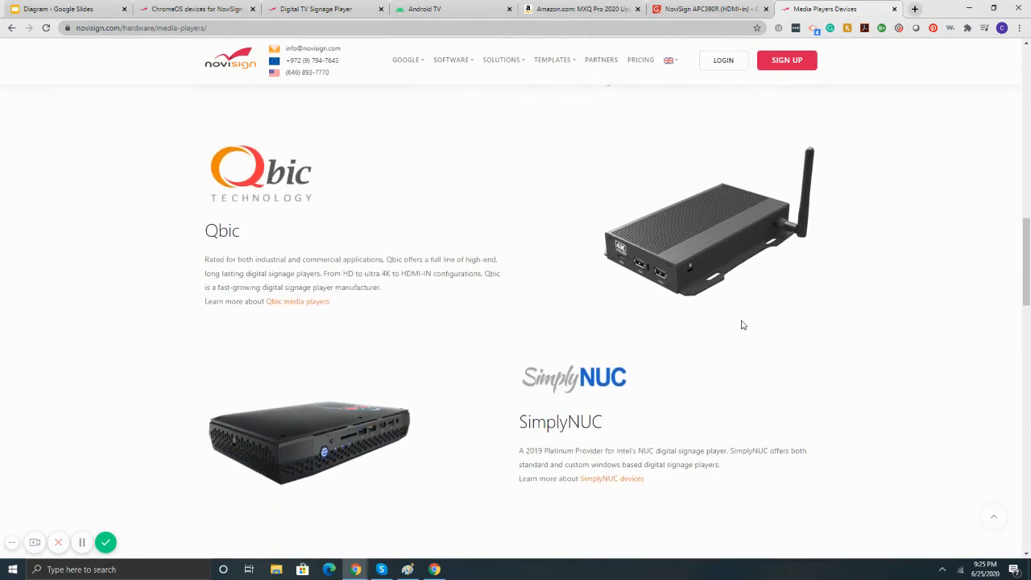
{"action": "scroll", "coordinate": [743, 324], "scroll_direction": "up", "scroll_amount": 4}
{"action": "scroll", "coordinate": [301, 322], "scroll_direction": "up", "scroll_amount": 2}
{"action": "scroll", "coordinate": [427, 269], "scroll_direction": "down", "scroll_amount": 2}
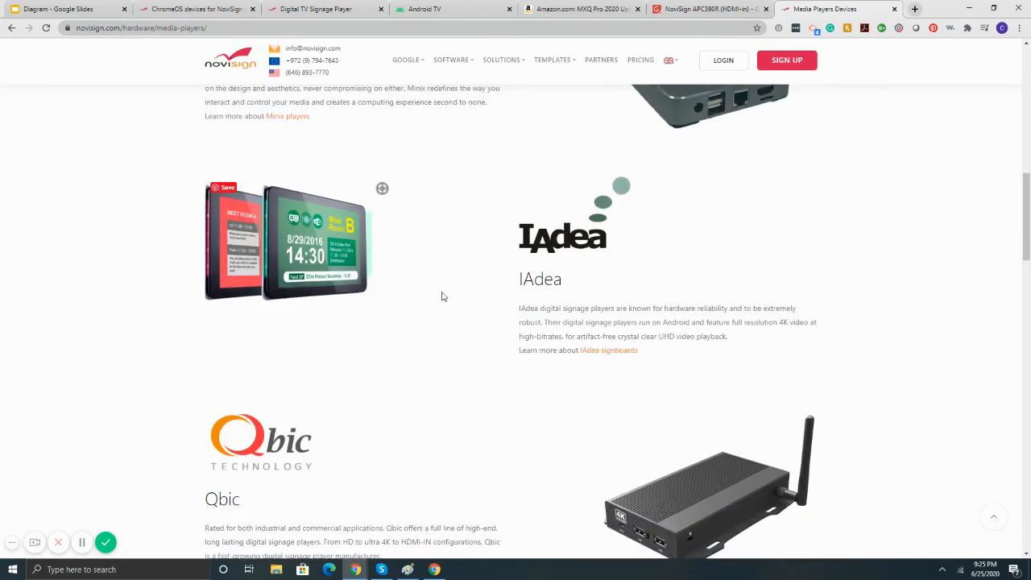
{"action": "scroll", "coordinate": [553, 306], "scroll_direction": "down", "scroll_amount": 3}
{"action": "scroll", "coordinate": [326, 314], "scroll_direction": "down", "scroll_amount": 3}
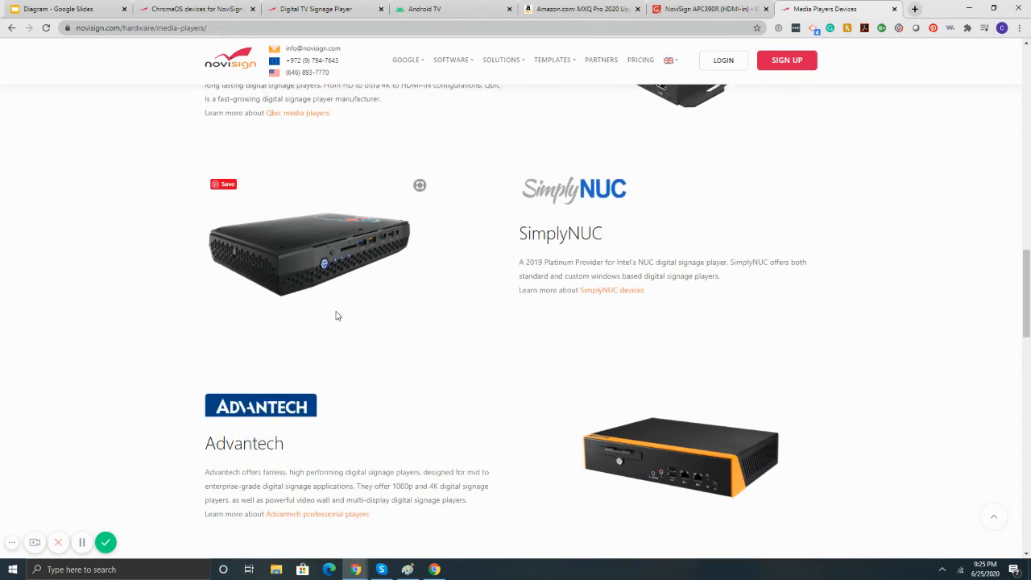
{"action": "scroll", "coordinate": [327, 314], "scroll_direction": "down", "scroll_amount": 1}
{"action": "scroll", "coordinate": [375, 336], "scroll_direction": "down", "scroll_amount": 2}
{"action": "scroll", "coordinate": [196, 322], "scroll_direction": "down", "scroll_amount": 2}
{"action": "scroll", "coordinate": [432, 352], "scroll_direction": "down", "scroll_amount": 3}
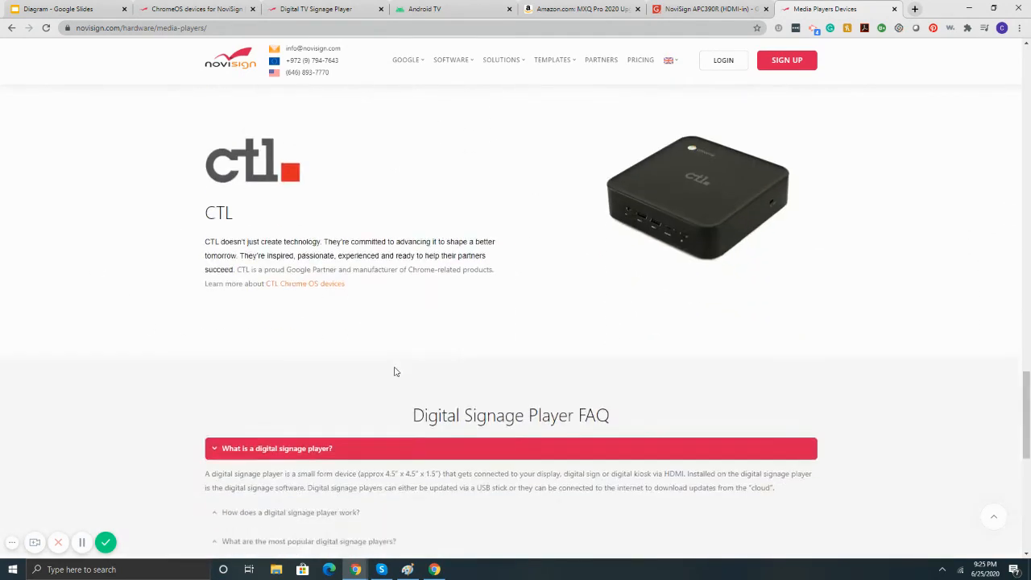
{"action": "scroll", "coordinate": [433, 353], "scroll_direction": "down", "scroll_amount": 1}
{"action": "scroll", "coordinate": [346, 361], "scroll_direction": "up", "scroll_amount": 3}
{"action": "scroll", "coordinate": [484, 387], "scroll_direction": "up", "scroll_amount": 3}
{"action": "scroll", "coordinate": [531, 413], "scroll_direction": "up", "scroll_amount": 4}
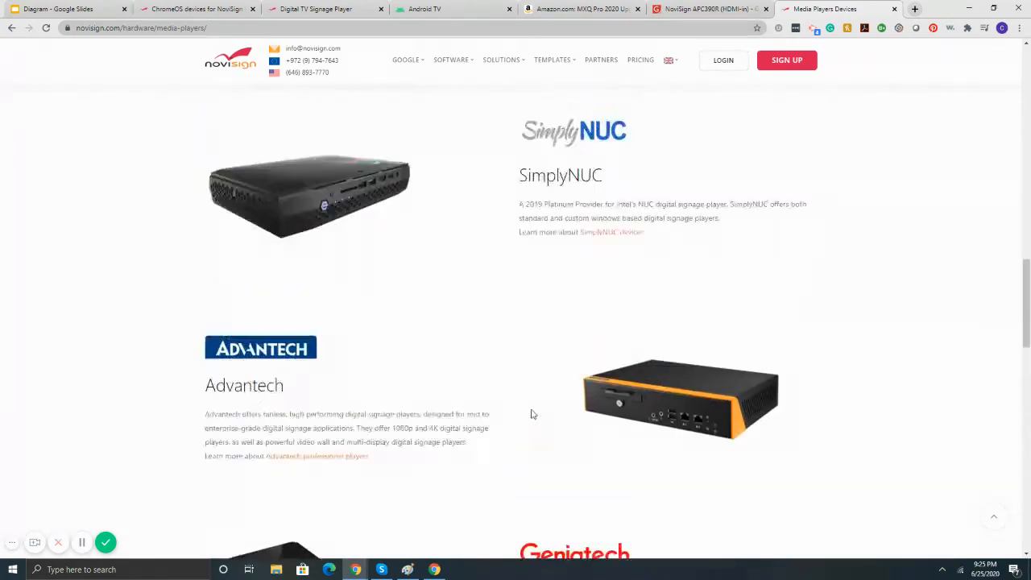
{"action": "scroll", "coordinate": [531, 414], "scroll_direction": "up", "scroll_amount": 3}
{"action": "scroll", "coordinate": [534, 408], "scroll_direction": "up", "scroll_amount": 2}
{"action": "scroll", "coordinate": [533, 407], "scroll_direction": "up", "scroll_amount": 1}
{"action": "scroll", "coordinate": [278, 342], "scroll_direction": "up", "scroll_amount": 2}
{"action": "scroll", "coordinate": [278, 342], "scroll_direction": "down", "scroll_amount": 3}
{"action": "scroll", "coordinate": [327, 327], "scroll_direction": "down", "scroll_amount": 3}
{"action": "scroll", "coordinate": [341, 333], "scroll_direction": "down", "scroll_amount": 4}
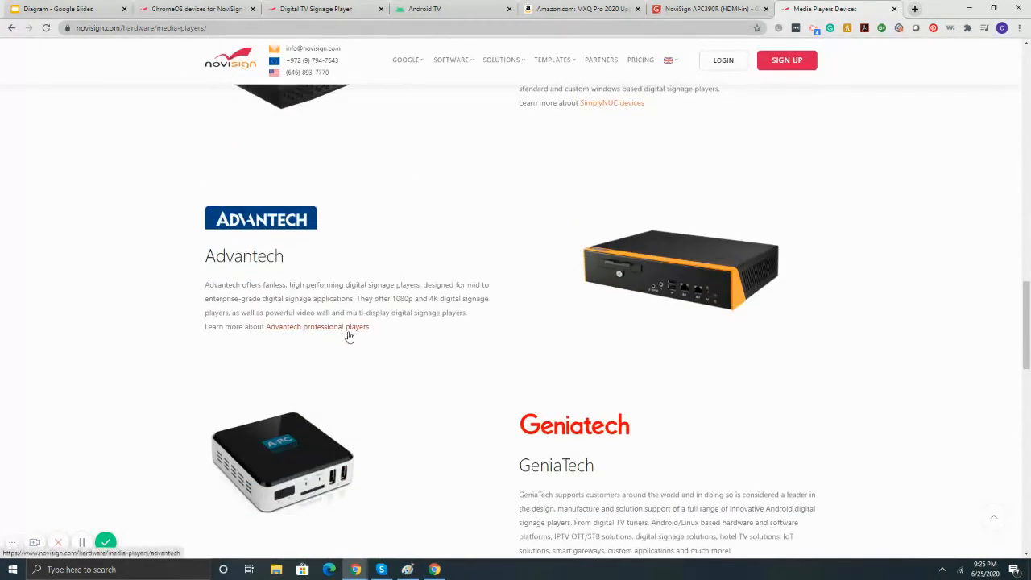
{"action": "scroll", "coordinate": [494, 349], "scroll_direction": "down", "scroll_amount": 3}
{"action": "scroll", "coordinate": [489, 357], "scroll_direction": "down", "scroll_amount": 1}
{"action": "scroll", "coordinate": [485, 354], "scroll_direction": "down", "scroll_amount": 1}
{"action": "scroll", "coordinate": [489, 356], "scroll_direction": "up", "scroll_amount": 3}
{"action": "scroll", "coordinate": [489, 357], "scroll_direction": "up", "scroll_amount": 3}
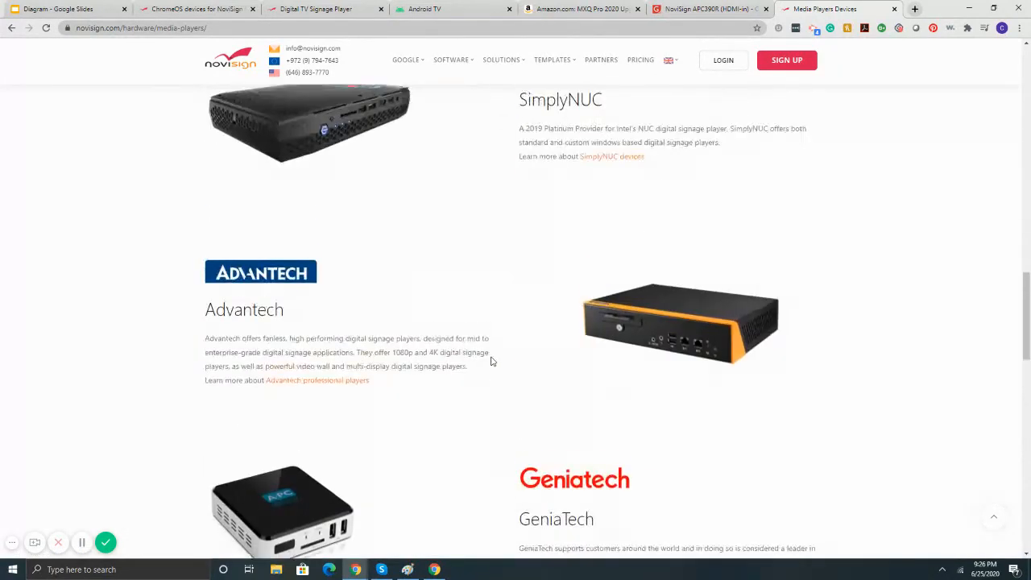
{"action": "scroll", "coordinate": [490, 356], "scroll_direction": "up", "scroll_amount": 2}
{"action": "scroll", "coordinate": [492, 359], "scroll_direction": "up", "scroll_amount": 1}
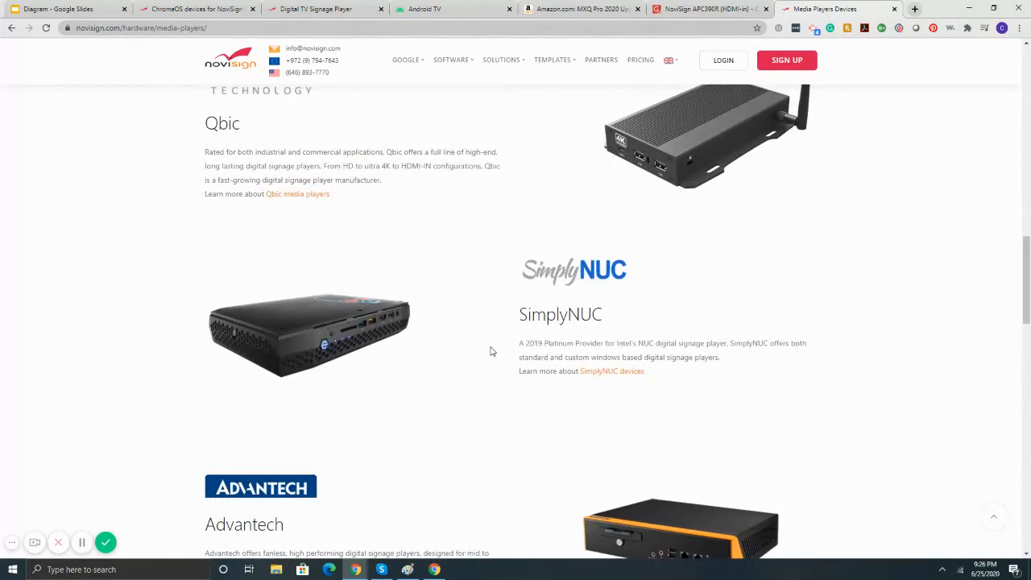
{"action": "scroll", "coordinate": [490, 349], "scroll_direction": "up", "scroll_amount": 4}
{"action": "scroll", "coordinate": [494, 336], "scroll_direction": "up", "scroll_amount": 3}
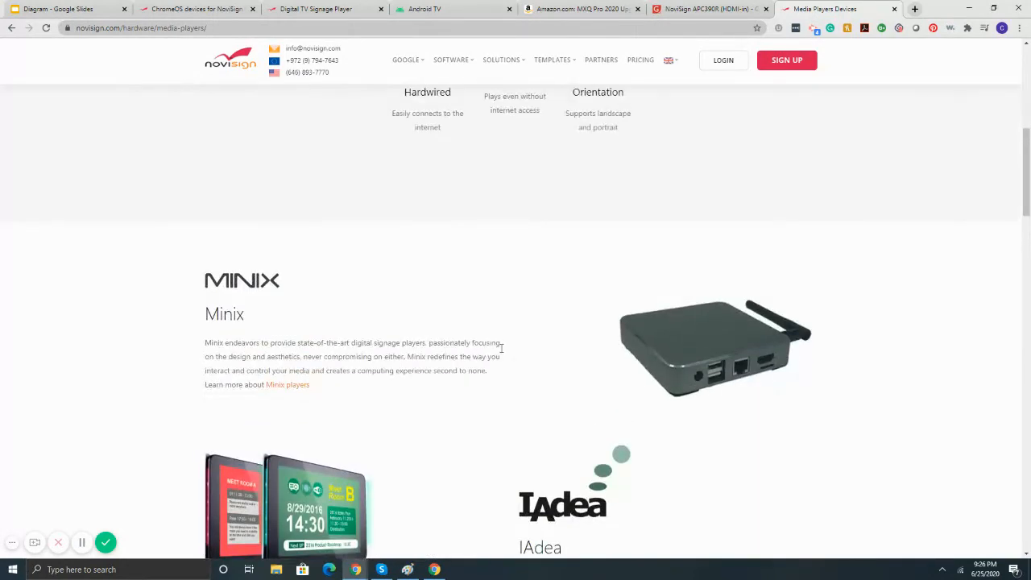
{"action": "scroll", "coordinate": [476, 352], "scroll_direction": "down", "scroll_amount": 3}
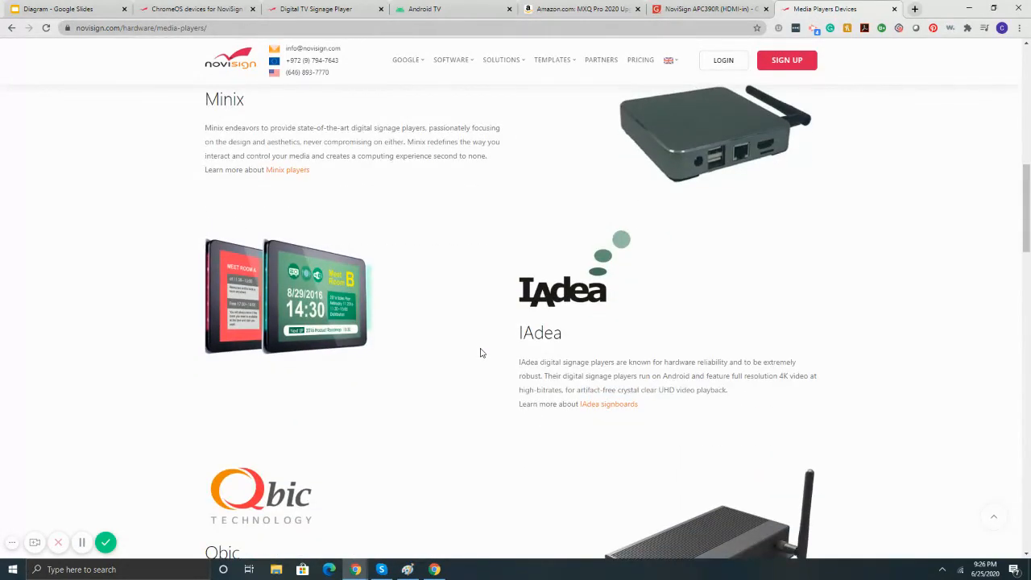
{"action": "scroll", "coordinate": [481, 352], "scroll_direction": "up", "scroll_amount": 3}
{"action": "scroll", "coordinate": [480, 352], "scroll_direction": "up", "scroll_amount": 4}
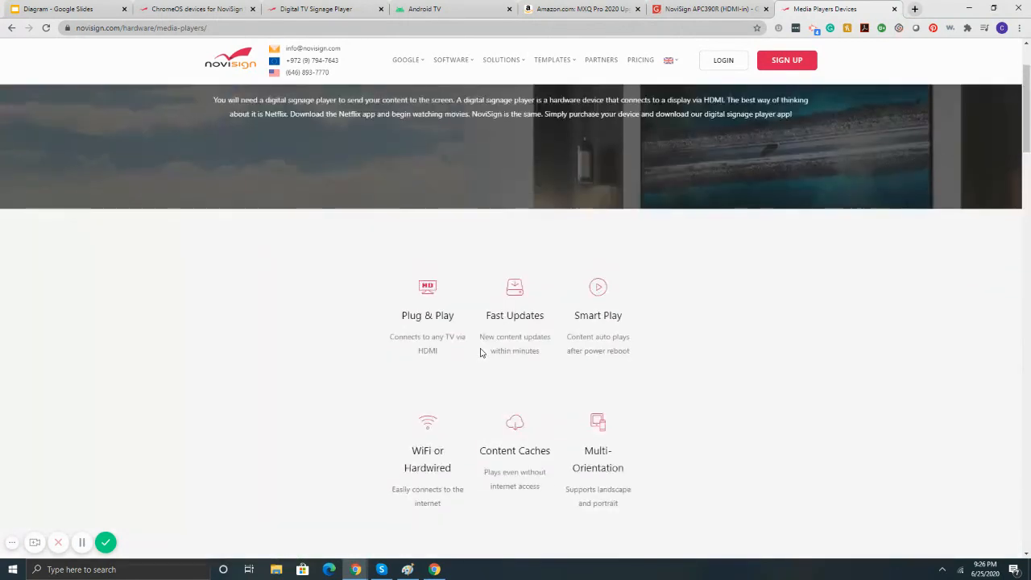
{"action": "scroll", "coordinate": [481, 352], "scroll_direction": "up", "scroll_amount": 2}
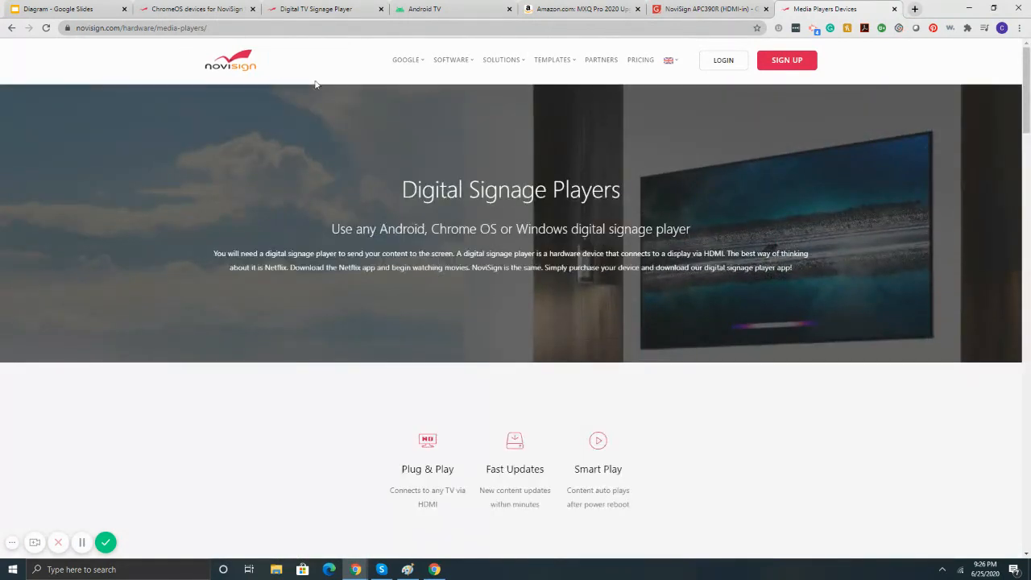